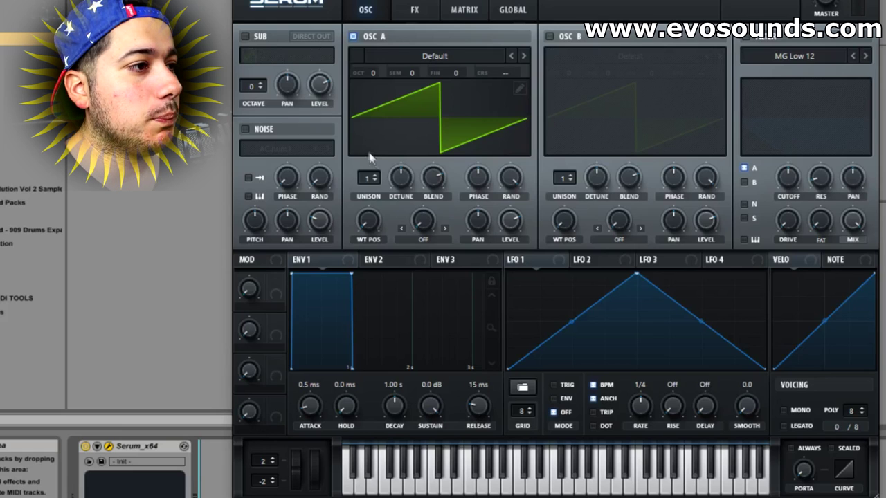
Set Osc A's unison to 8 voices and raise its detune slightly.
drag(377, 177, 422, 170)
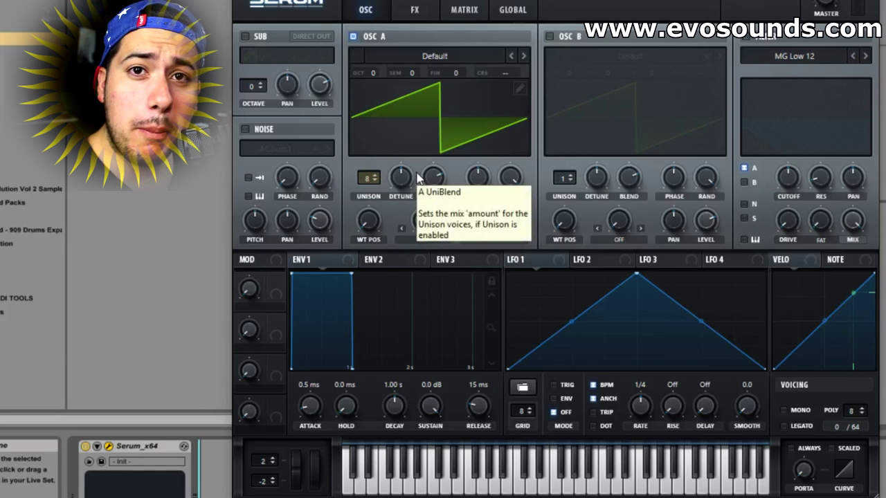
drag(403, 181, 411, 174)
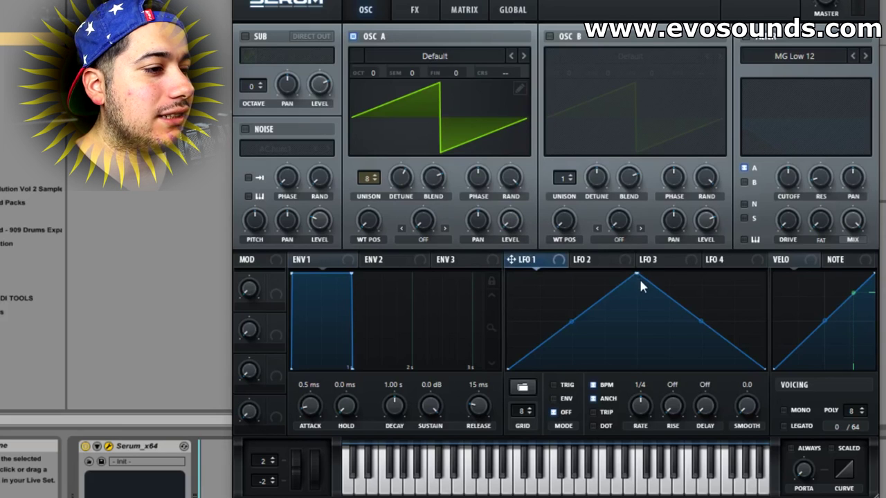
Set LFO 1's rate to 1/2 and reshape it into a single triangle filling the first half of its cycle.
drag(643, 406, 638, 414)
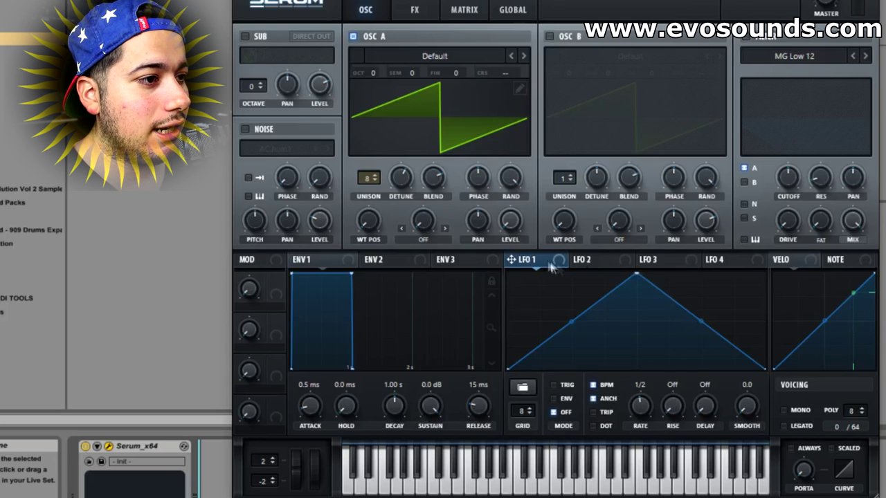
drag(636, 274, 585, 291)
double_click(643, 315)
drag(644, 315, 643, 387)
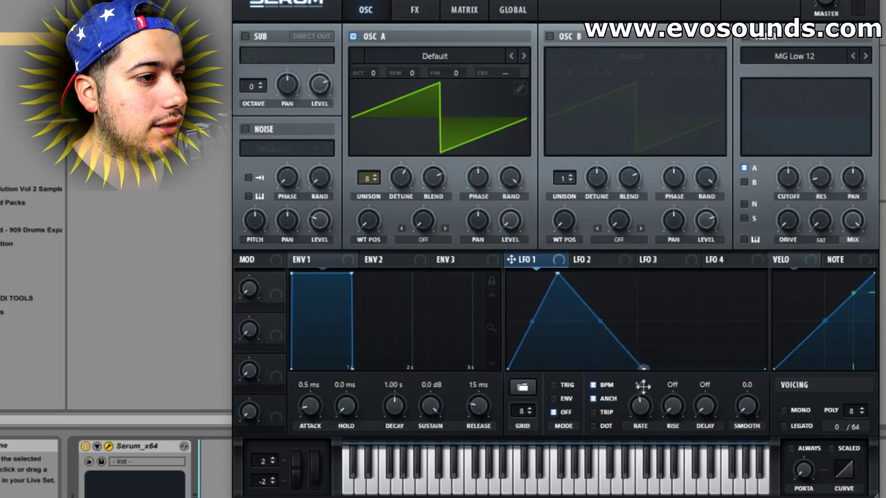
Assign LFO 1 to Osc A's level and switch the LFO to envelope mode.
drag(512, 260, 512, 221)
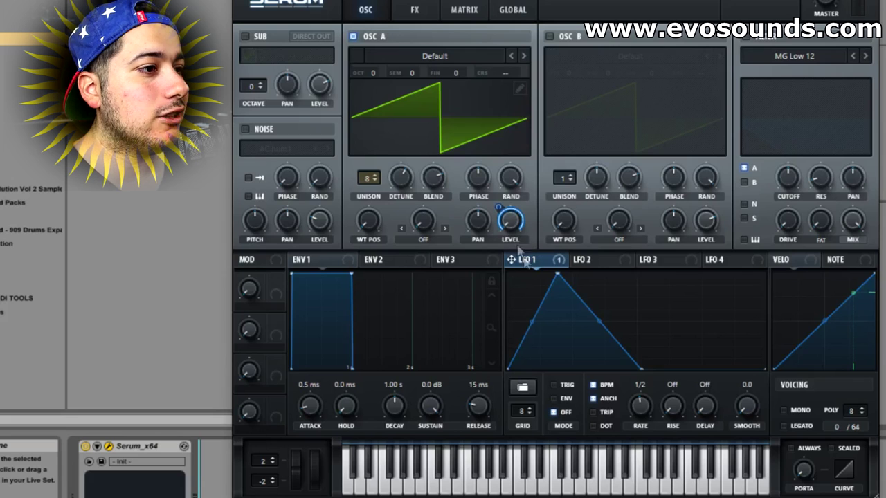
mouse_move(502, 235)
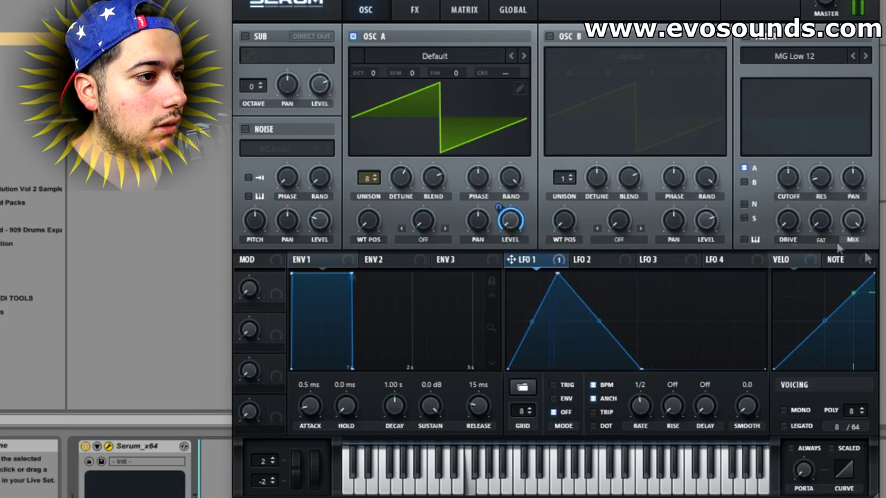
click(567, 399)
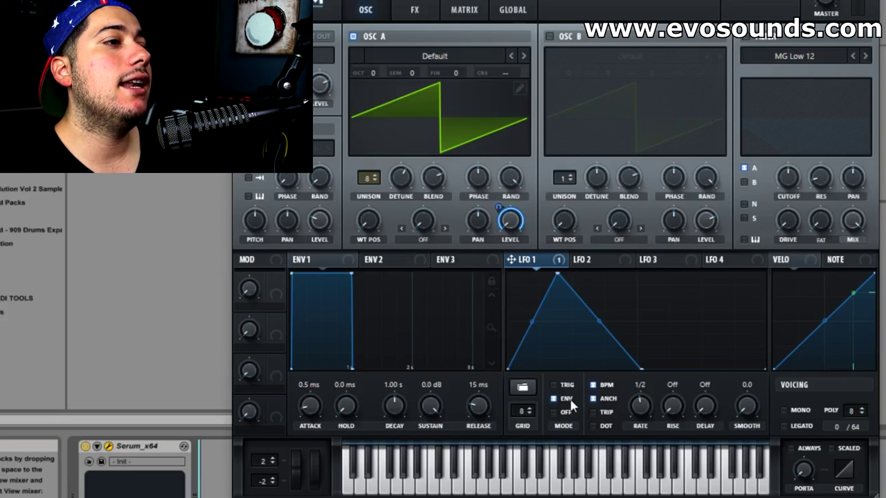
Curve both sides of LFO 1's triangle outward and align its end point with the middle of the cycle.
drag(533, 320, 521, 305)
drag(589, 321, 592, 297)
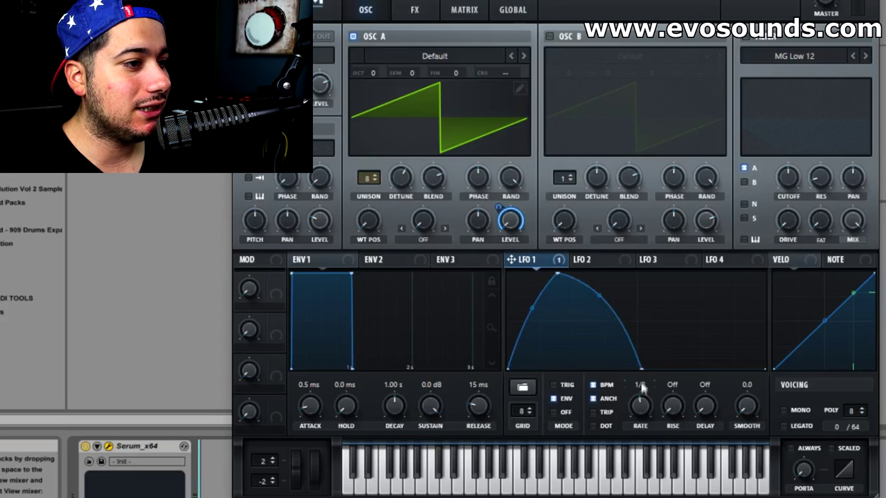
drag(640, 372, 637, 371)
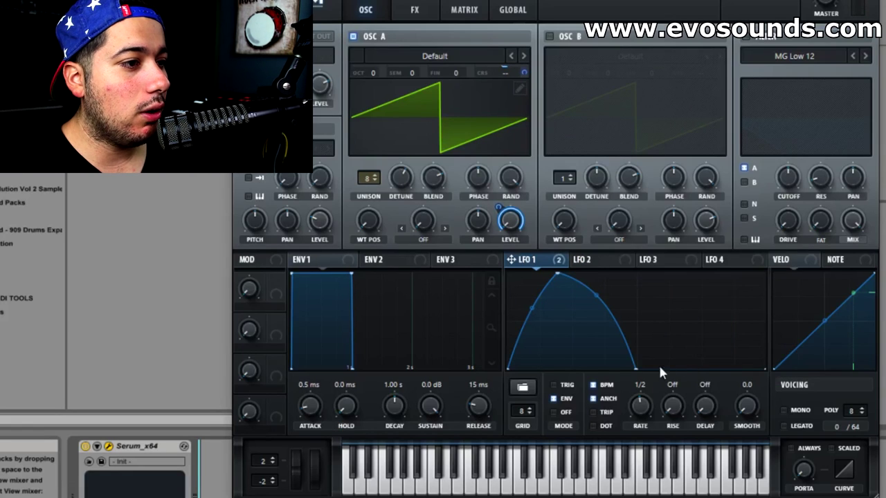
Bend LFO 1's opening rise inward and flatten the second half again after trying a rising ramp there.
drag(679, 365, 767, 258)
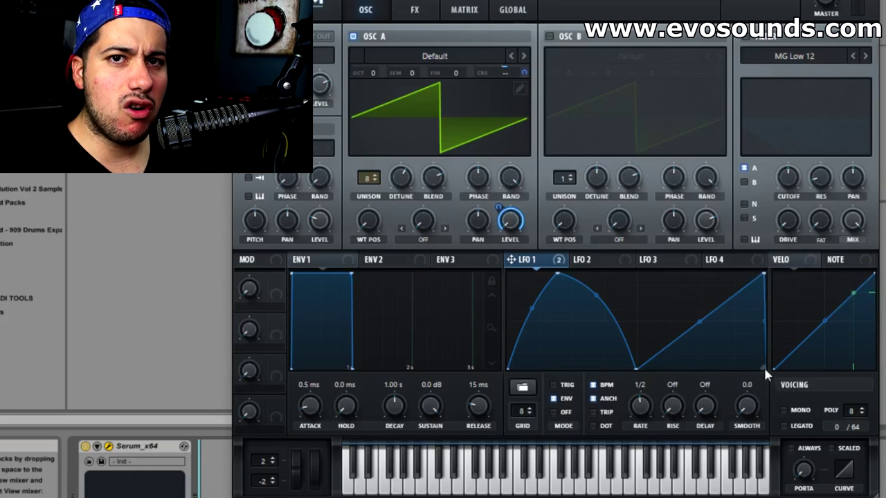
drag(764, 365, 811, 258)
drag(520, 271, 516, 368)
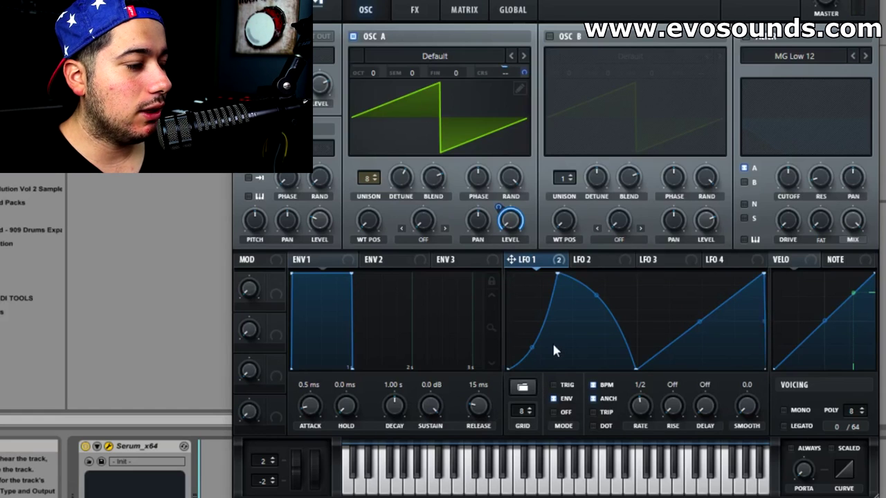
double_click(761, 274)
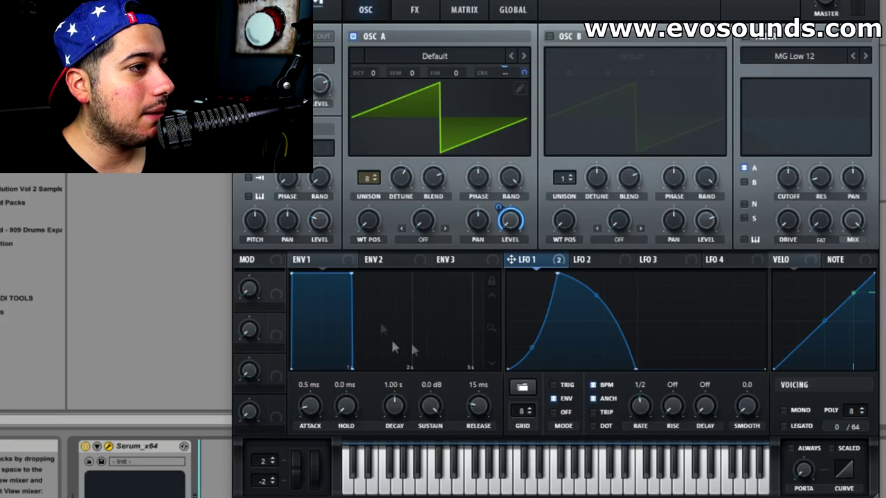
Set the effects compressor to multiband, remove the LFO 1 modulation from its mix, and lower the mix.
click(416, 10)
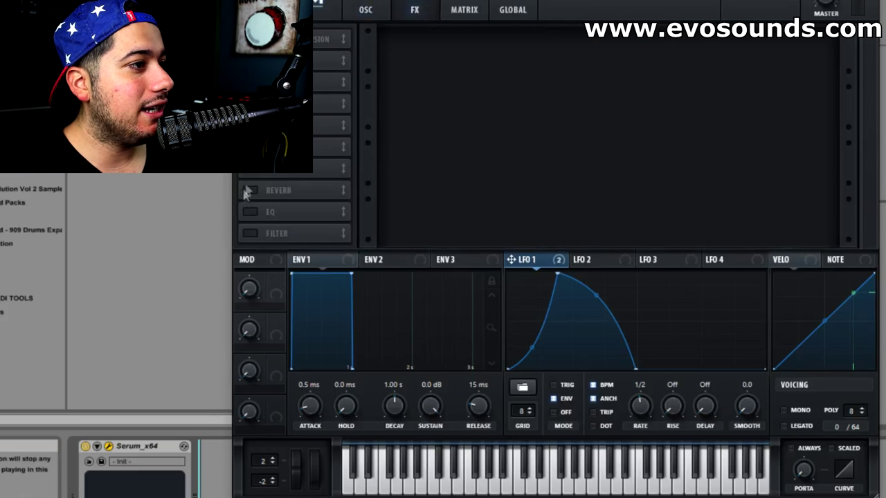
click(685, 67)
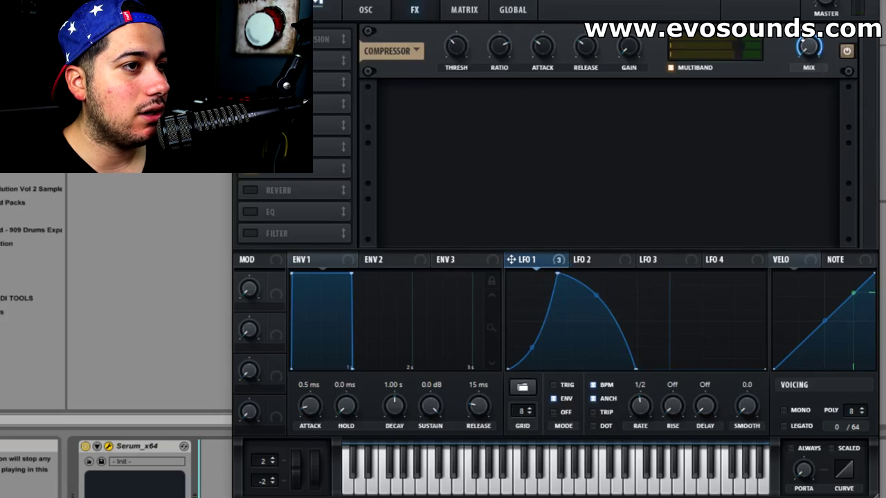
right_click(806, 45)
click(734, 107)
drag(813, 52, 813, 76)
Enable the reverb effect in hall mode and reduce its size.
click(274, 194)
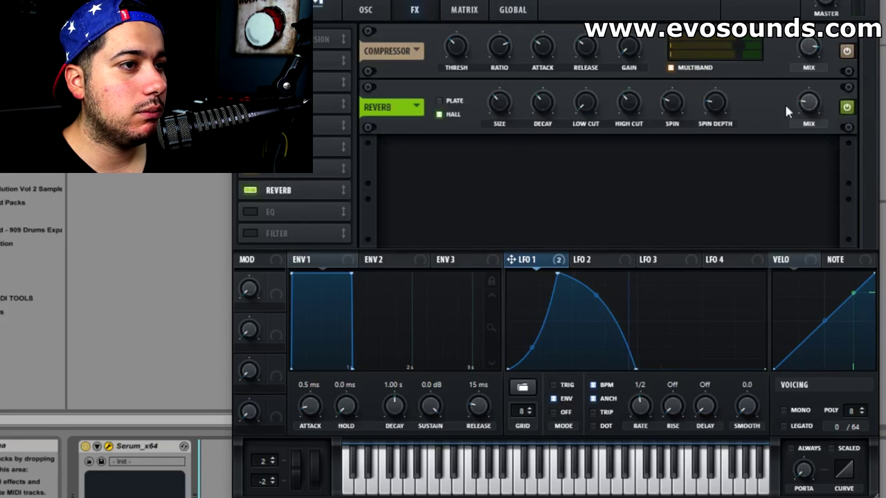
mouse_move(493, 130)
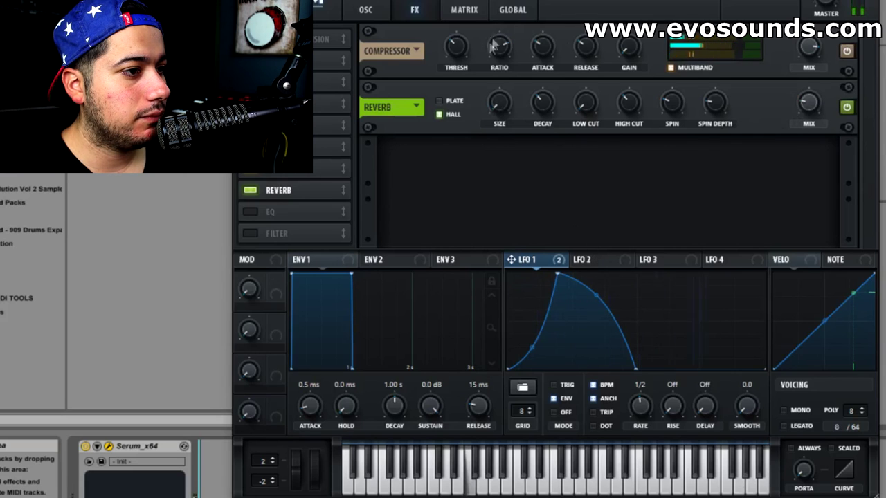
Enable Osc B and load the Spectral wavetable Monster 2 [SL] into it.
click(367, 10)
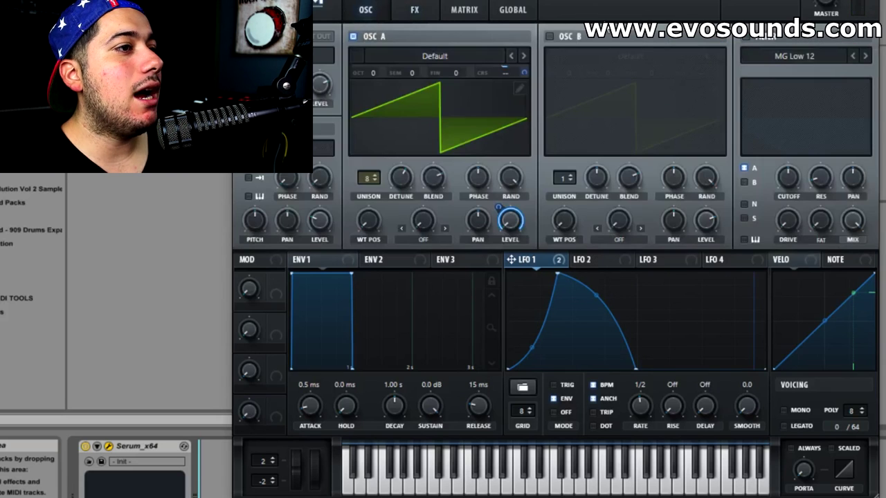
click(550, 36)
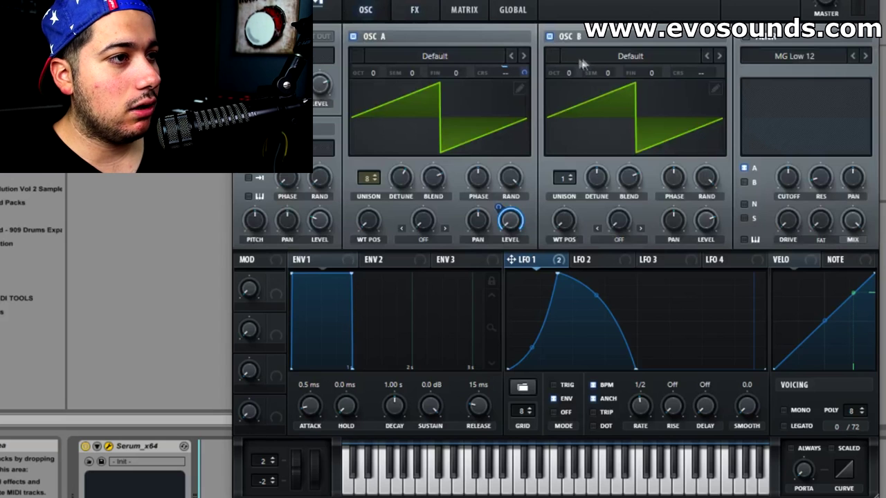
click(629, 56)
mouse_move(669, 117)
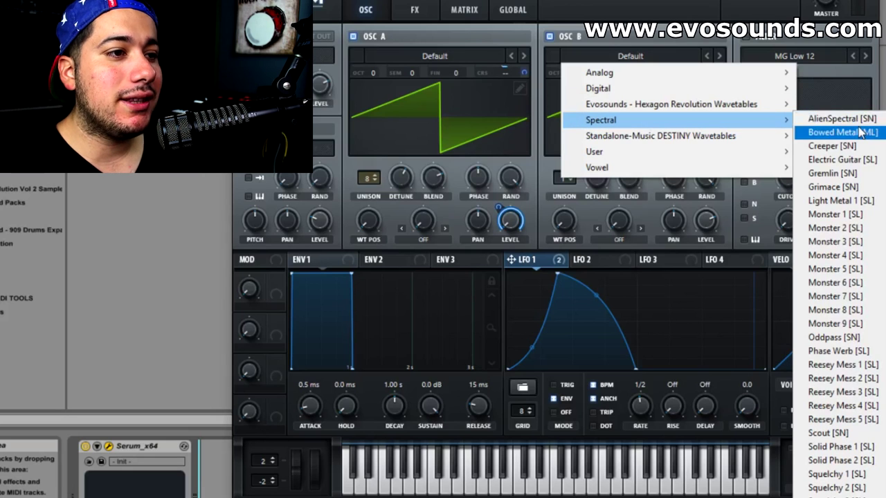
click(838, 228)
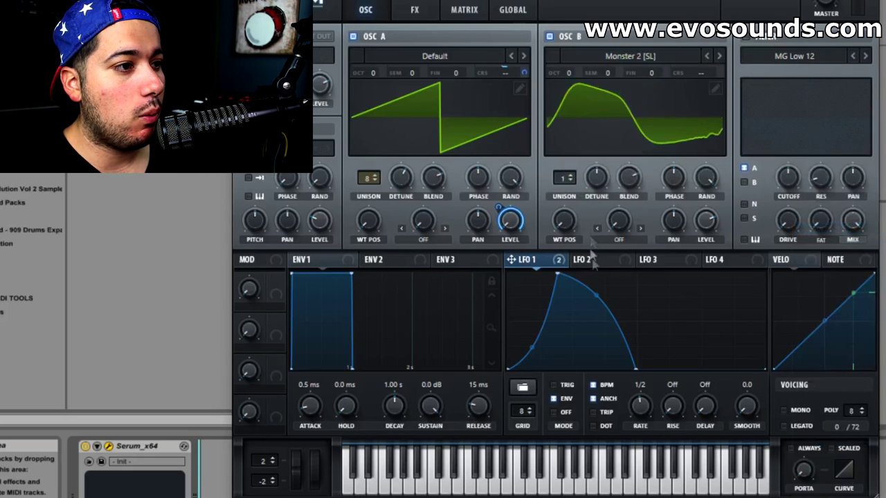
Try a one-bar delay on LFO 2 and compare it with the settings of LFO 1 and LFO 3.
click(593, 260)
click(518, 260)
click(590, 262)
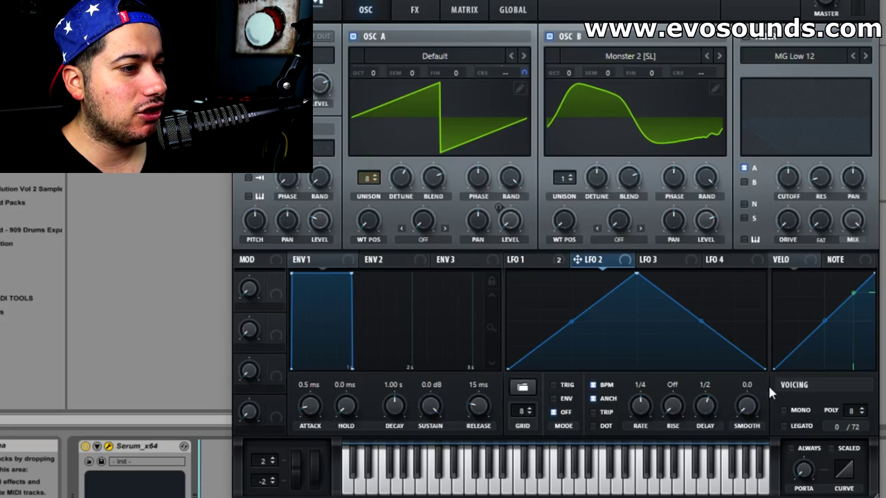
drag(716, 413, 718, 402)
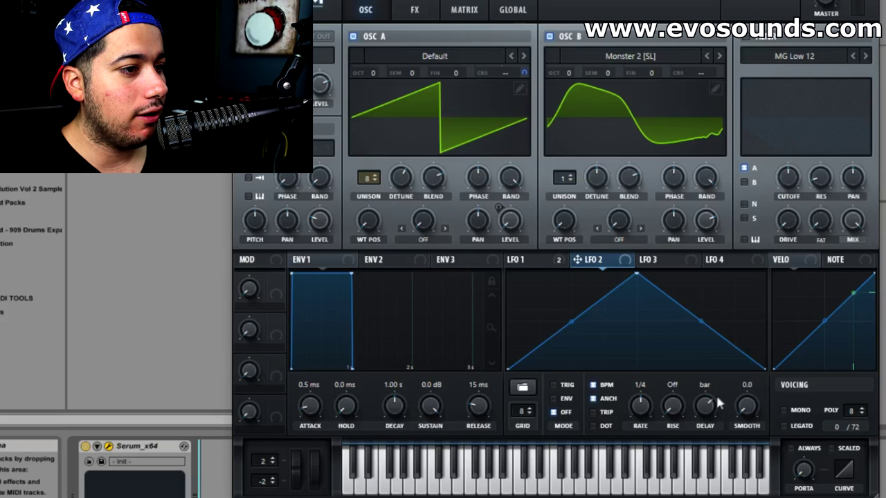
click(526, 262)
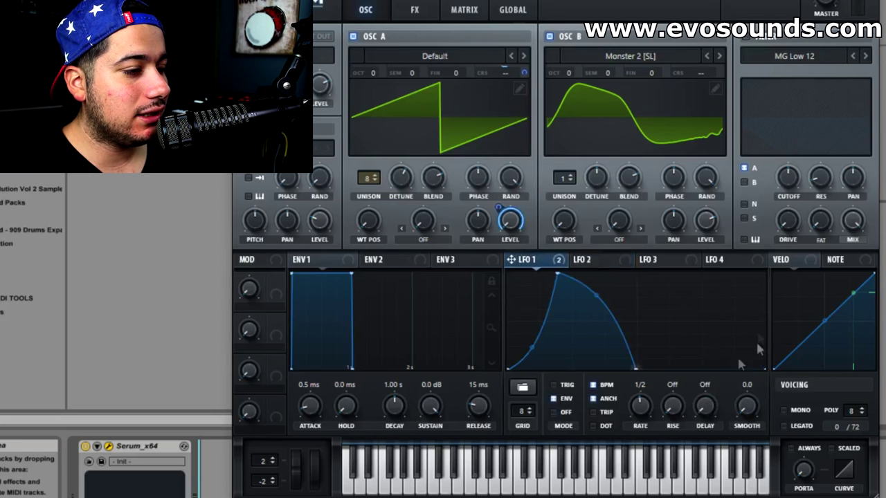
click(676, 261)
click(539, 261)
click(659, 261)
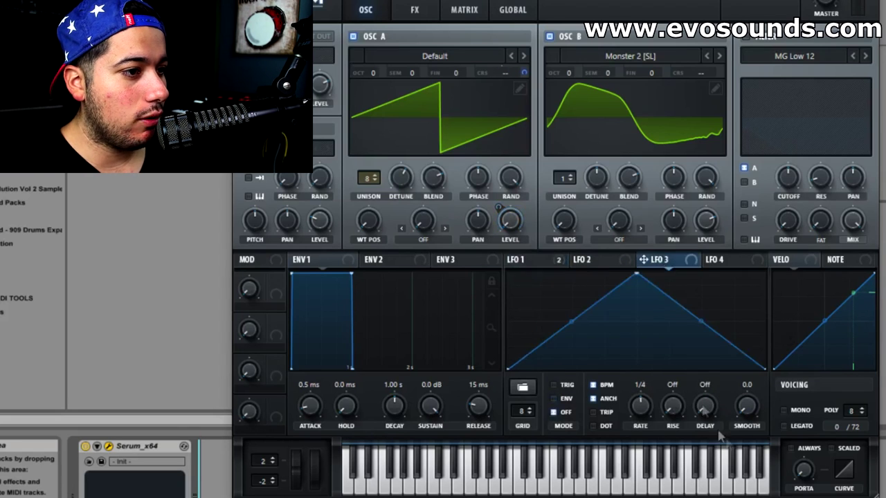
Set LFO 2's delay to 1/4 and assign LFO 2 to Osc B's level.
click(588, 260)
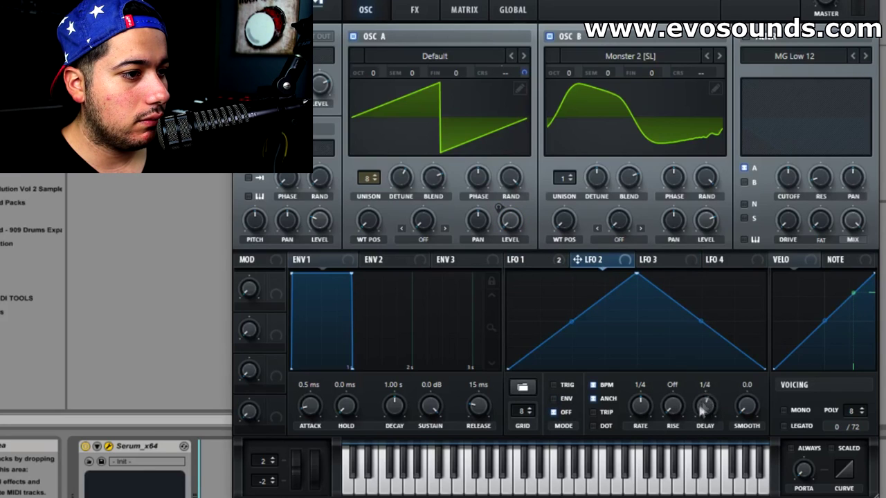
drag(705, 407, 699, 413)
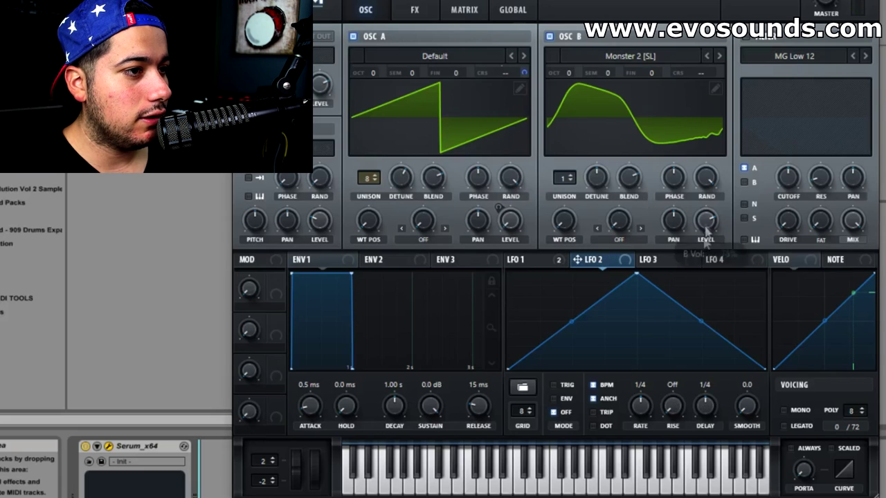
drag(588, 261, 706, 220)
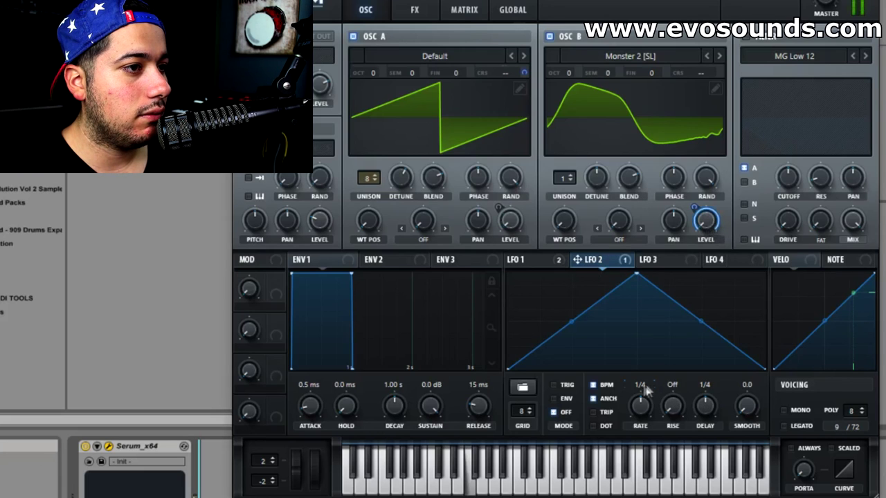
Set LFO 1's rate to 1/4 and extend the end of its curve to the end of the cycle.
click(529, 263)
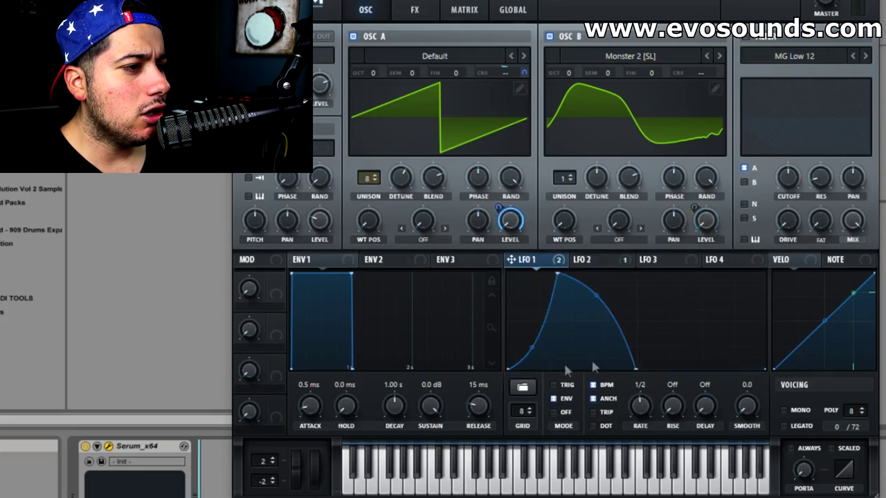
drag(627, 400, 651, 410)
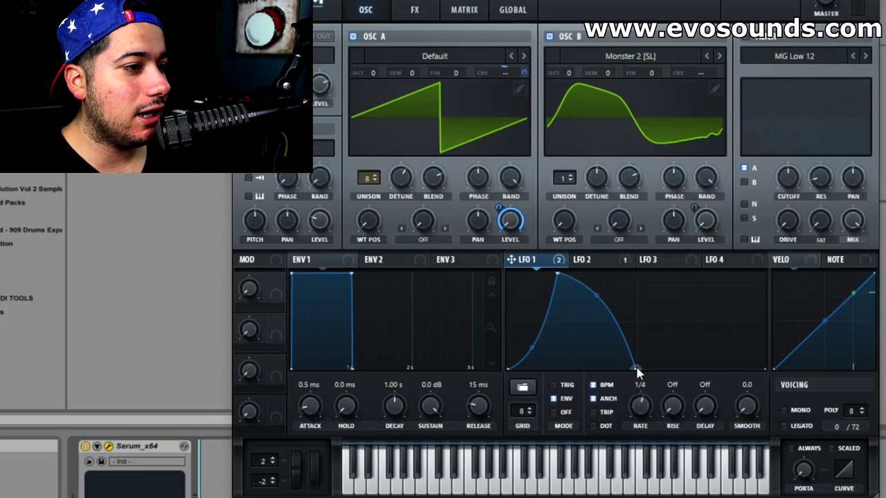
drag(636, 367, 765, 369)
Switch LFO 2 to envelope mode and reshape it into two side-by-side triangular peaks at a 1/4 rate.
click(614, 268)
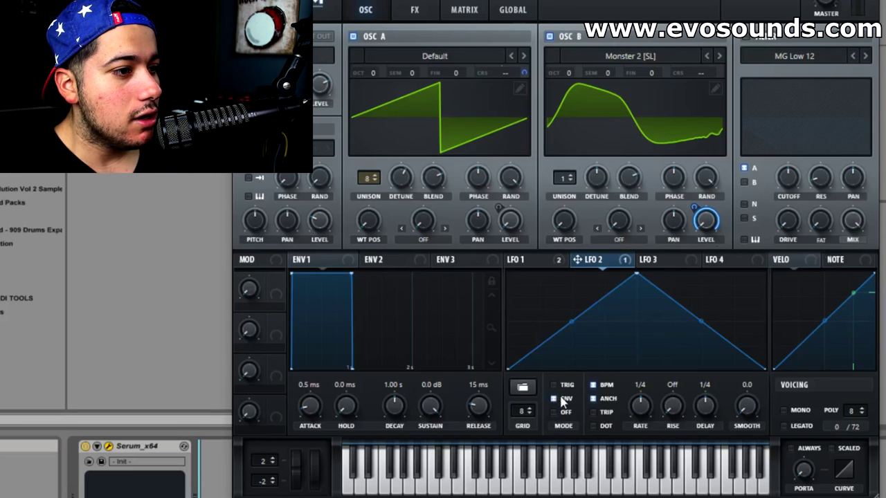
mouse_move(661, 405)
mouse_down()
mouse_move(652, 398)
mouse_move(644, 408)
mouse_up()
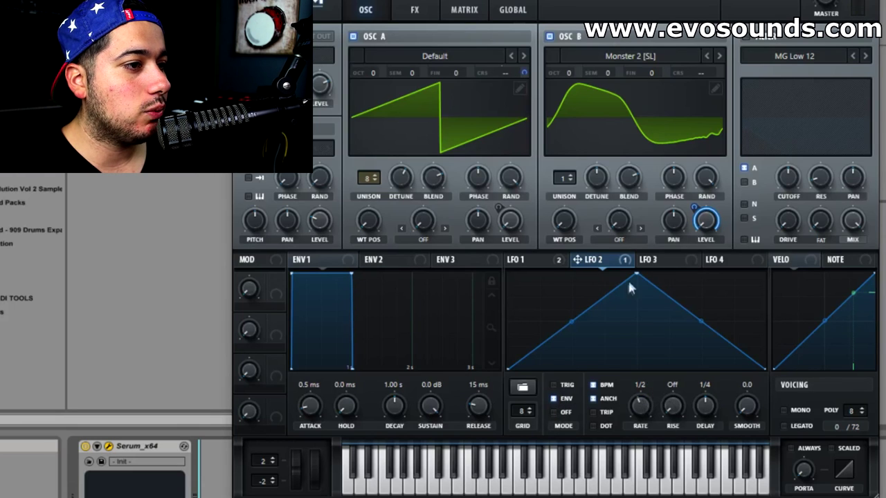
drag(633, 276, 568, 272)
drag(623, 305, 634, 394)
drag(688, 358, 696, 277)
drag(637, 402, 652, 407)
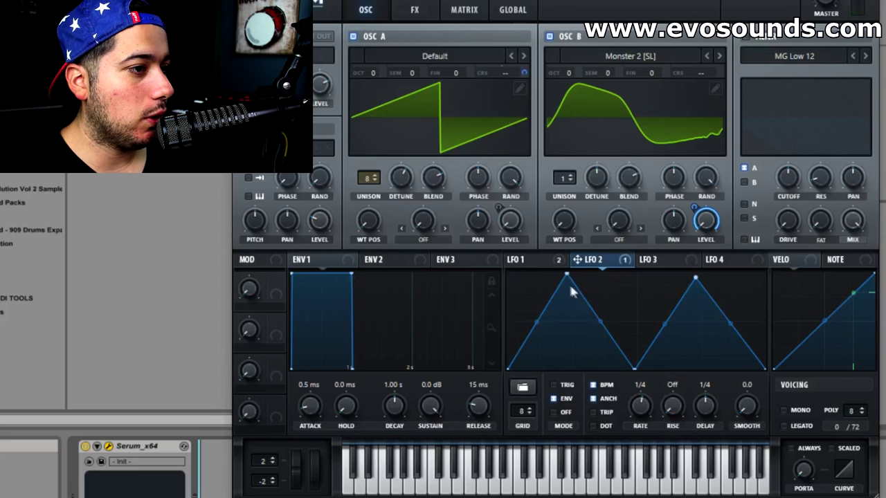
Shift LFO 2's first peak slightly earlier and curve the sides of both peaks outward into rounded humps.
drag(568, 275, 557, 274)
drag(593, 322, 595, 294)
drag(534, 323, 531, 312)
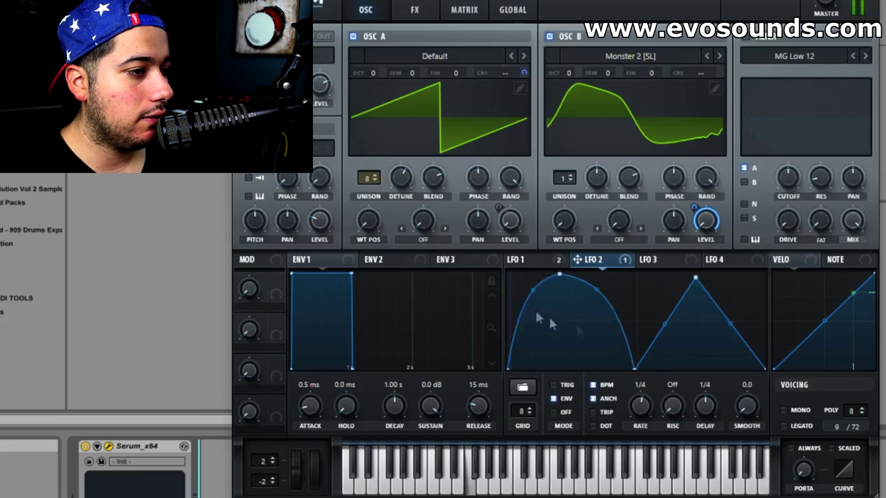
drag(678, 328, 665, 316)
drag(731, 322, 749, 325)
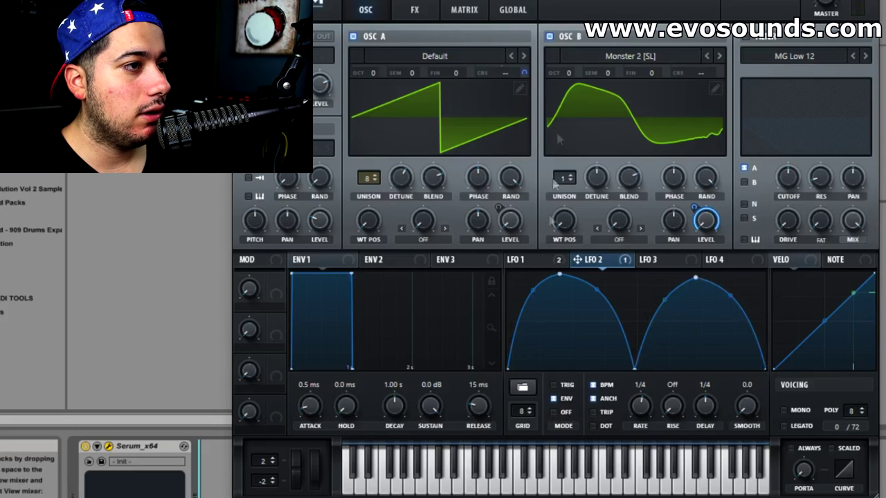
Lower Osc B's octave to -2.
drag(571, 69, 549, 116)
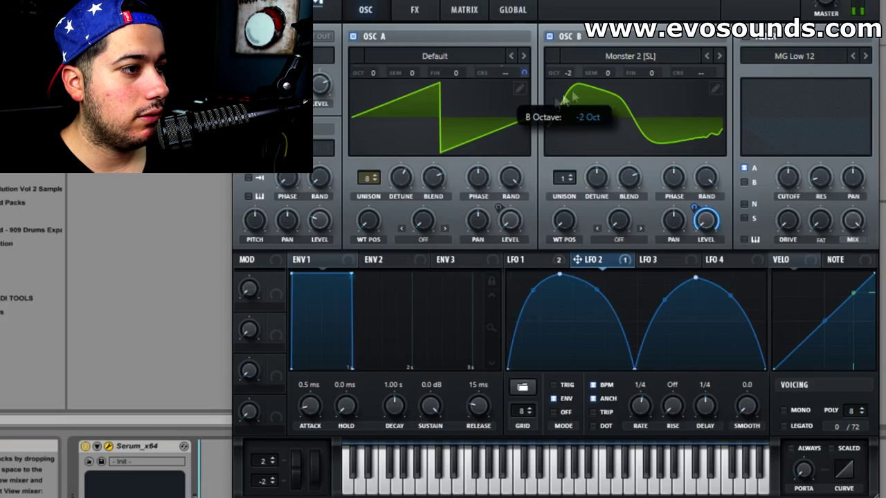
Assign LFO 2 to Osc B's wavetable position.
drag(578, 259, 571, 222)
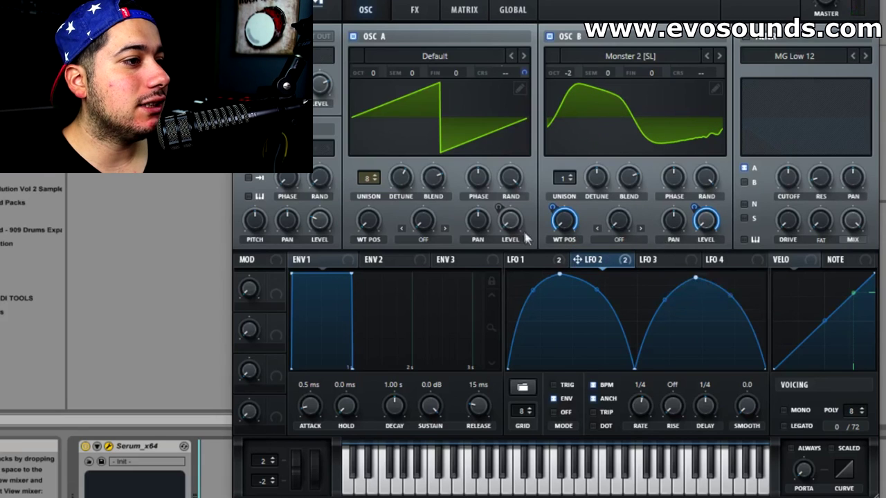
click(533, 260)
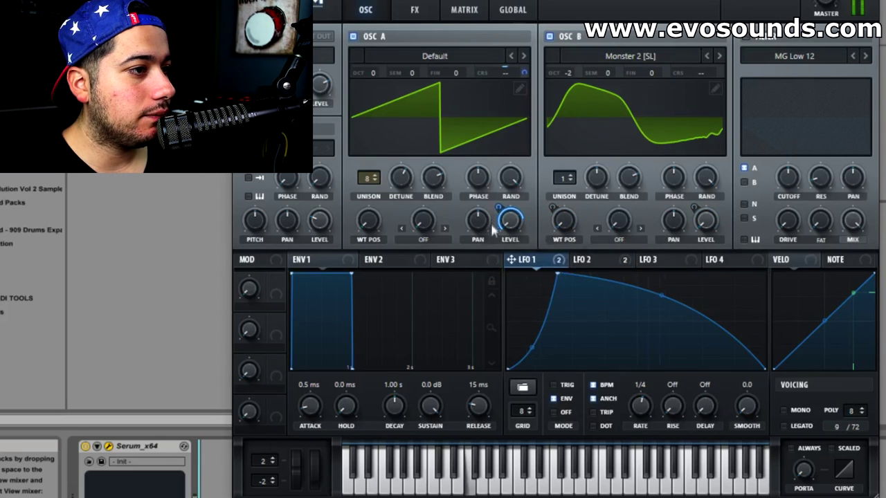
click(415, 10)
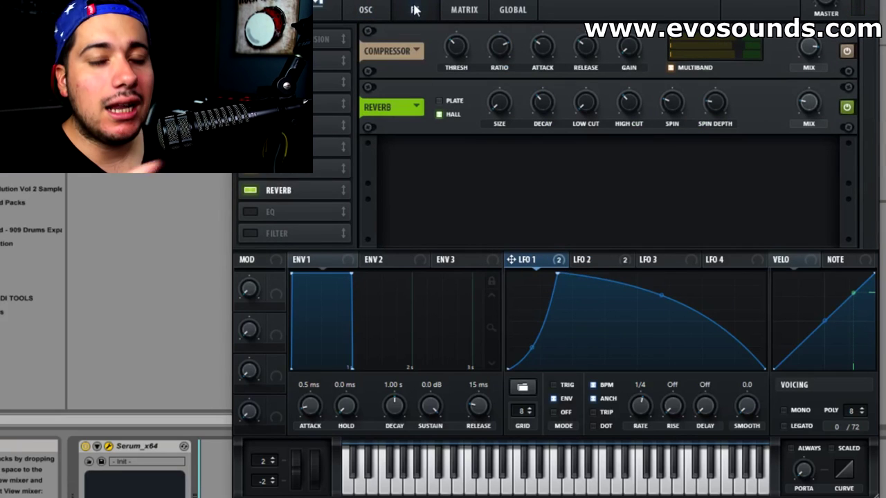
click(366, 10)
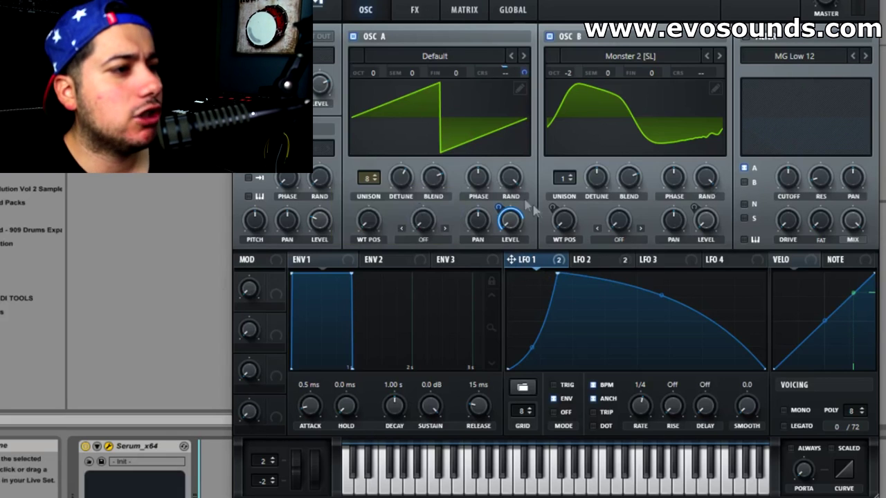
Switch LFO 3 to envelope mode and move its peak to the end of the cycle to form a rising ramp.
click(658, 261)
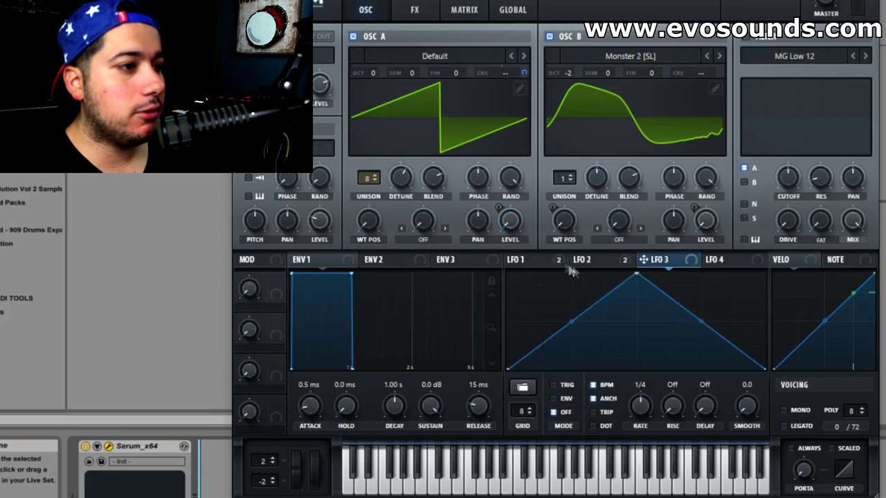
click(430, 6)
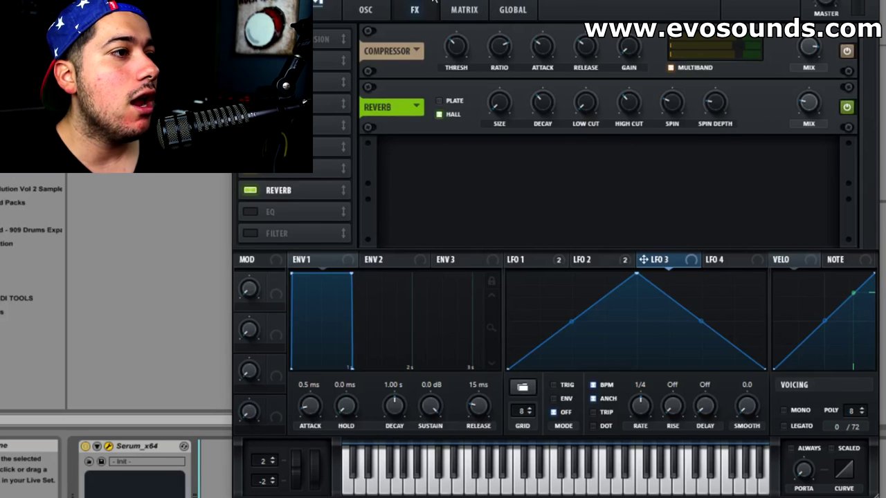
click(366, 12)
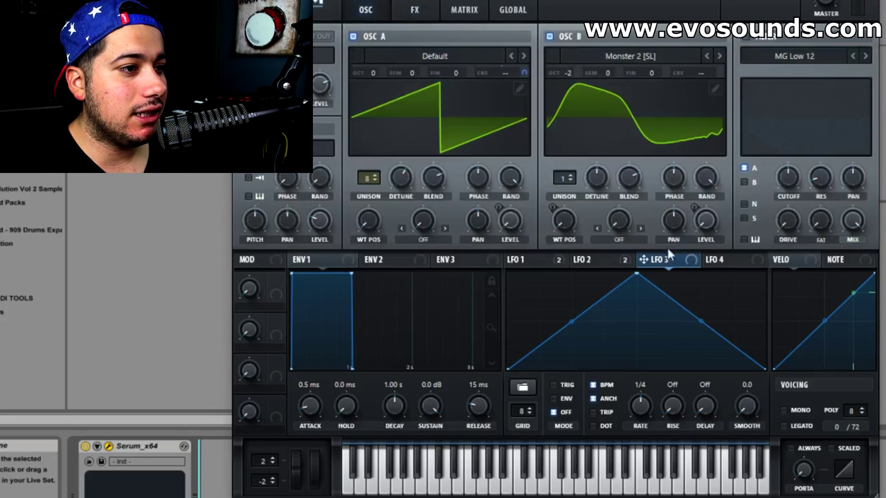
click(564, 262)
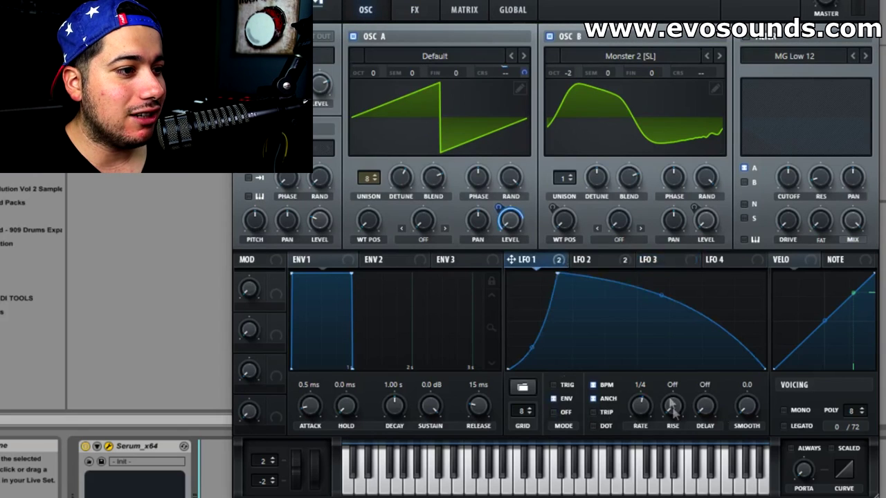
click(688, 259)
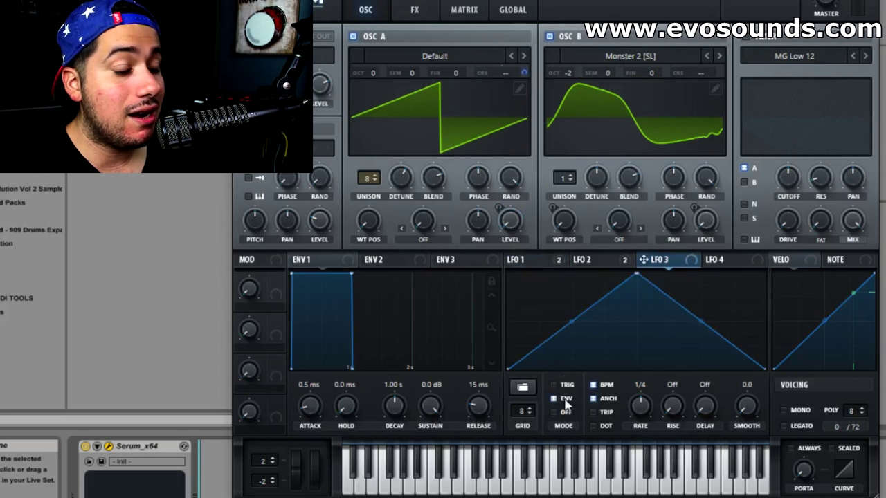
drag(637, 276, 775, 254)
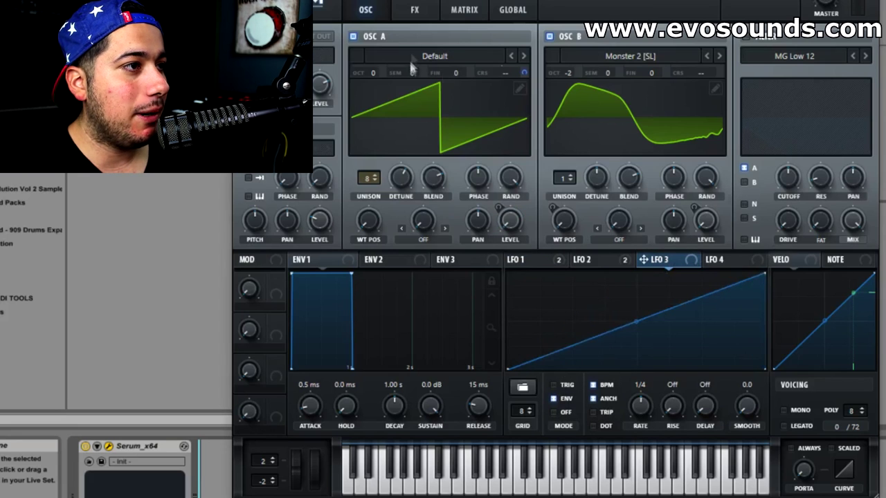
Assign LFO 3 to the reverb's mix and pull its peak back to just before the end of the cycle.
click(415, 10)
drag(661, 269, 806, 101)
drag(762, 275, 758, 261)
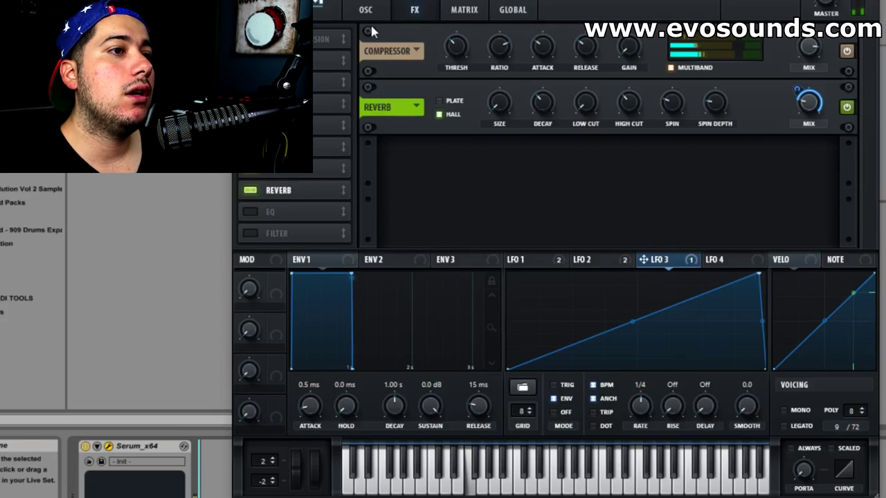
Reshape LFO 3 to start at full level and fall to zero across the cycle in an inward-curved decay.
drag(761, 275, 636, 274)
drag(699, 321, 699, 283)
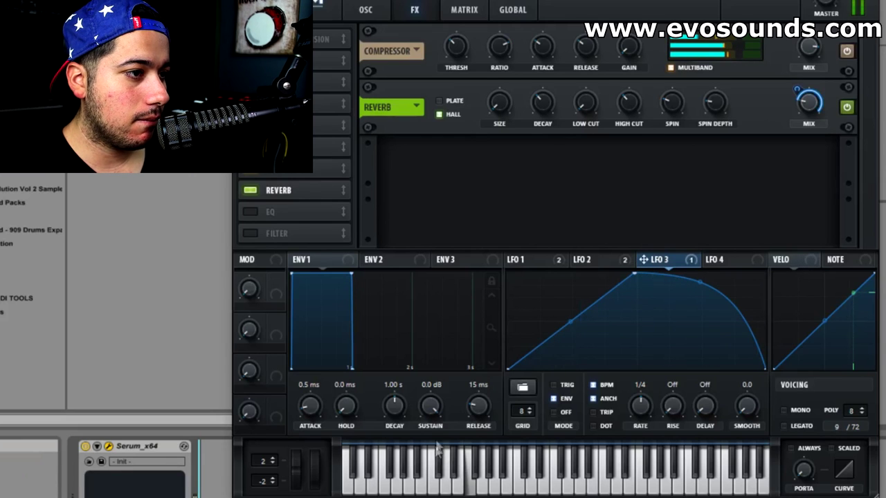
drag(570, 322, 575, 333)
drag(635, 275, 509, 274)
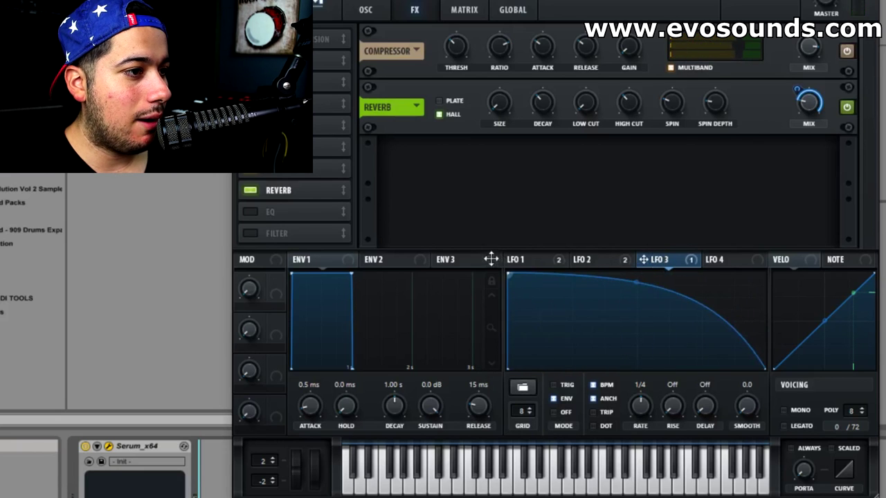
drag(637, 286, 619, 322)
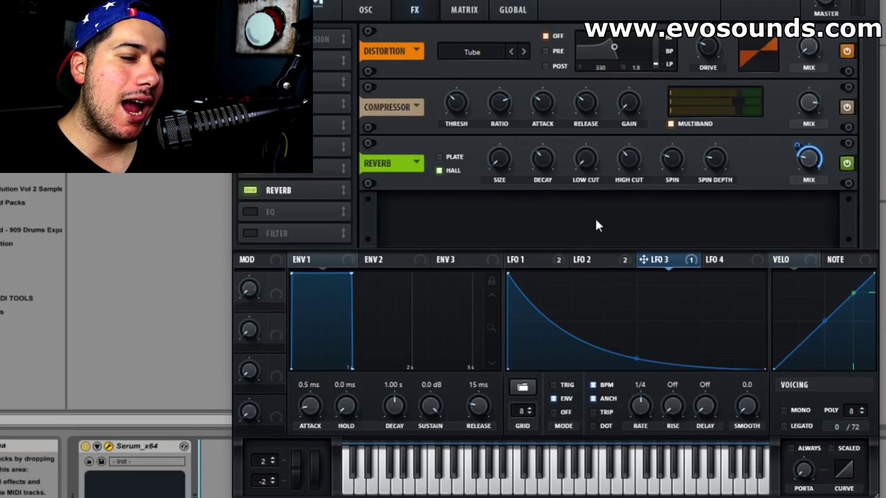
Assign LFO 2 to the distortion's mix.
click(538, 262)
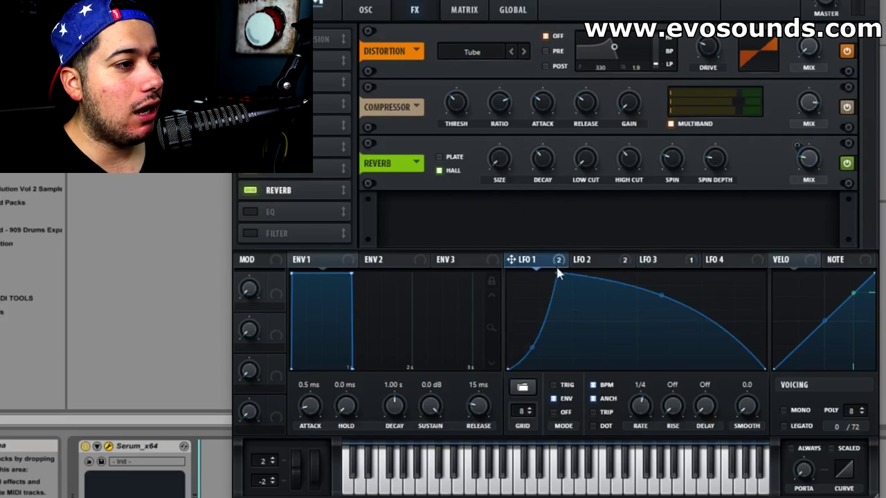
click(648, 256)
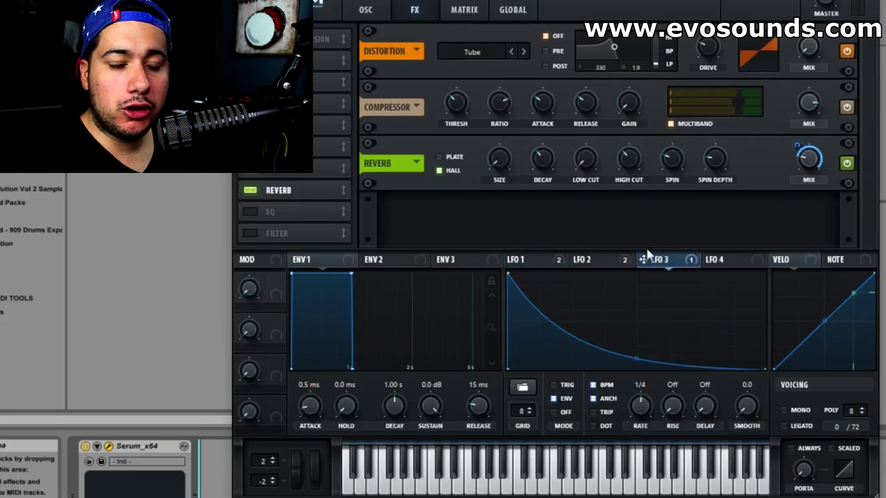
click(595, 261)
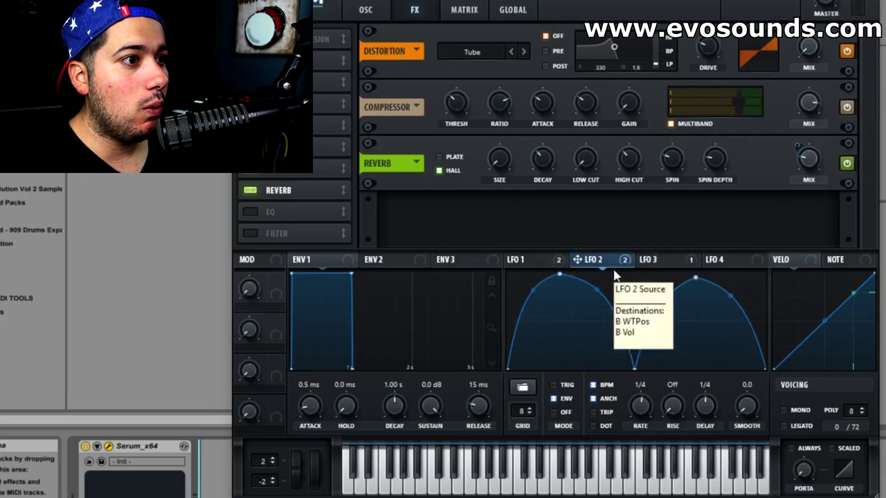
drag(806, 46, 808, 47)
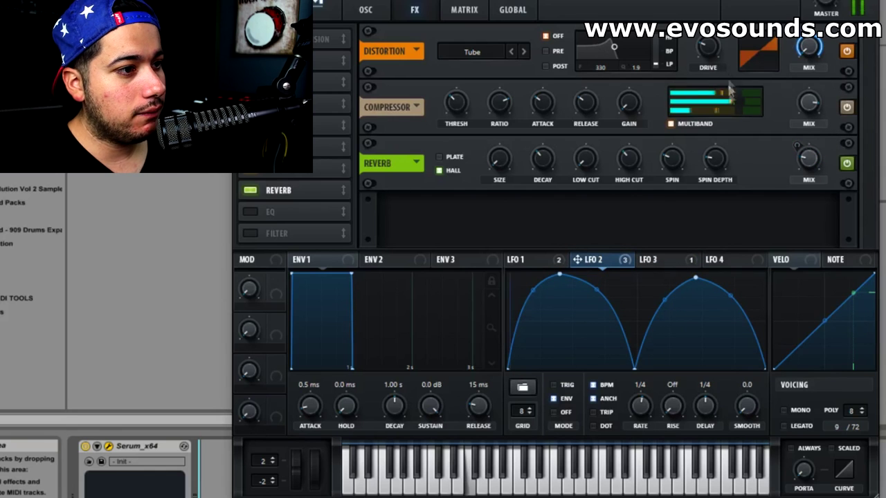
Audition several distortion types and set the distortion to Lin.Fold.
click(523, 52)
click(523, 52)
click(523, 52)
click(524, 52)
click(523, 51)
click(484, 52)
click(517, 146)
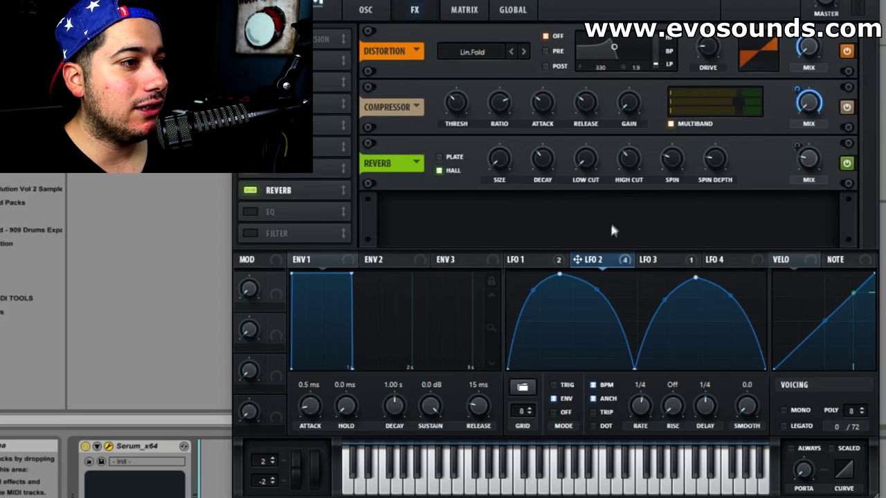
Remove the LFO 2 modulation from the compressor's mix.
right_click(608, 259)
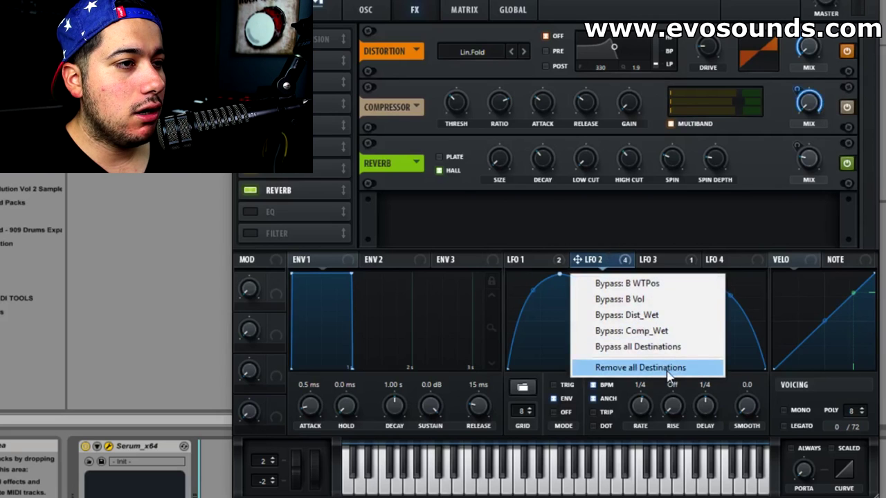
right_click(807, 103)
click(737, 108)
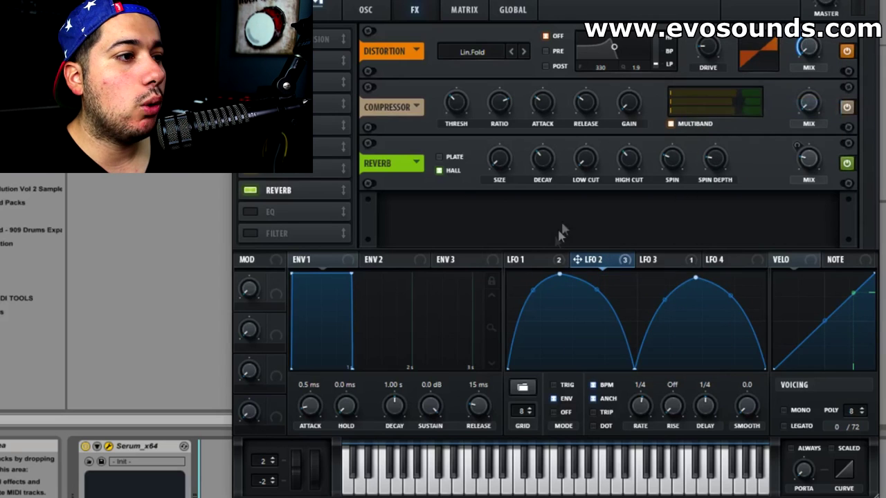
Try modulating the compressor's mix with LFO 1 at an amount of 67, and remove that modulation.
click(526, 259)
drag(524, 258, 796, 112)
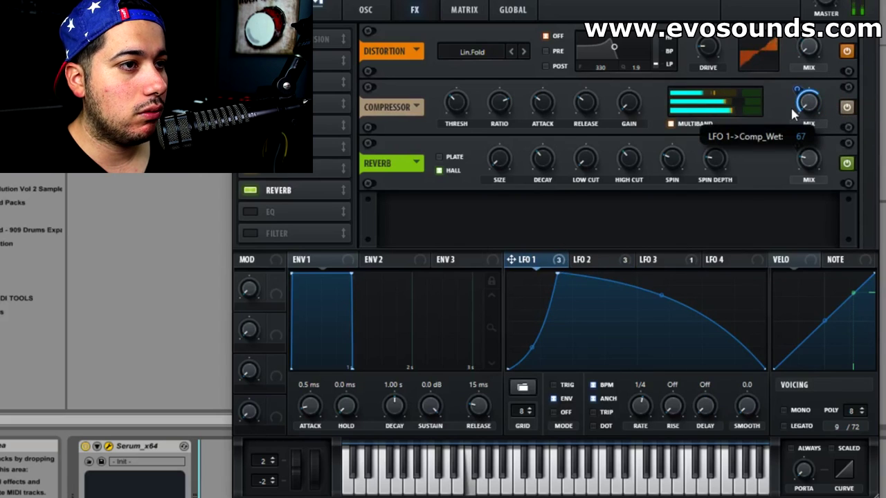
right_click(823, 102)
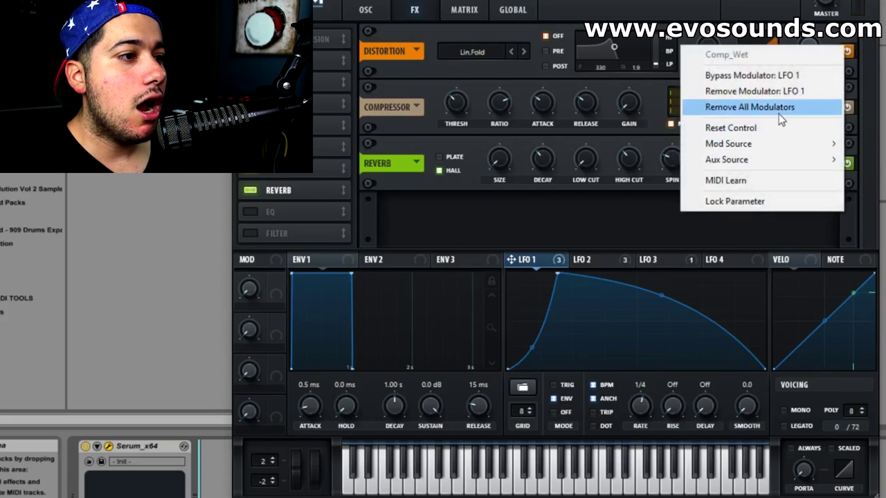
click(779, 109)
Redraw LFO 4 as a flat curve at full level across the whole cycle and switch it to envelope mode.
click(732, 261)
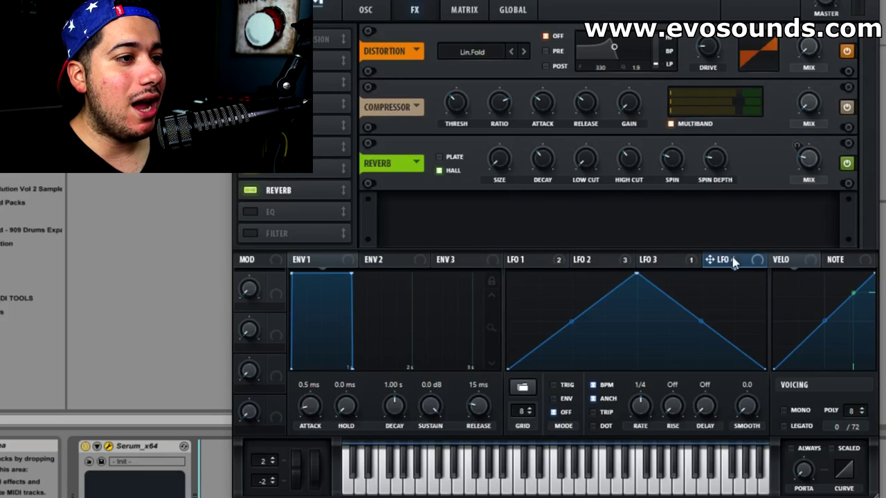
double_click(644, 279)
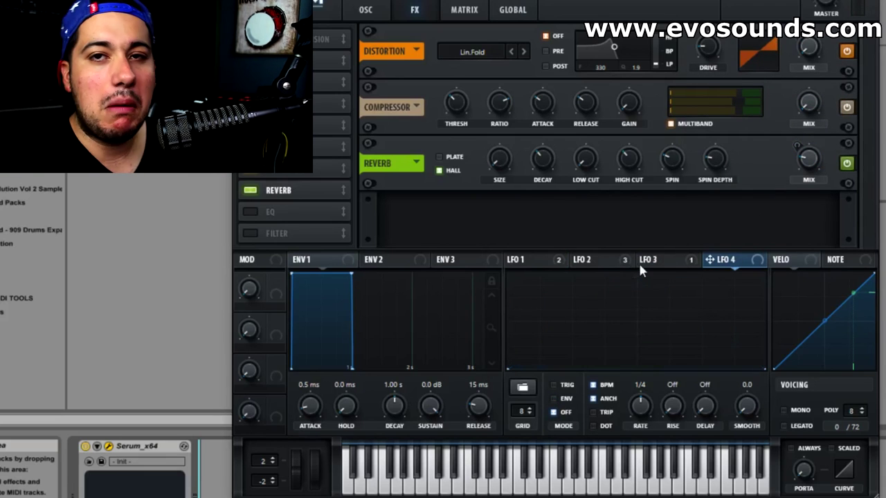
mouse_move(640, 266)
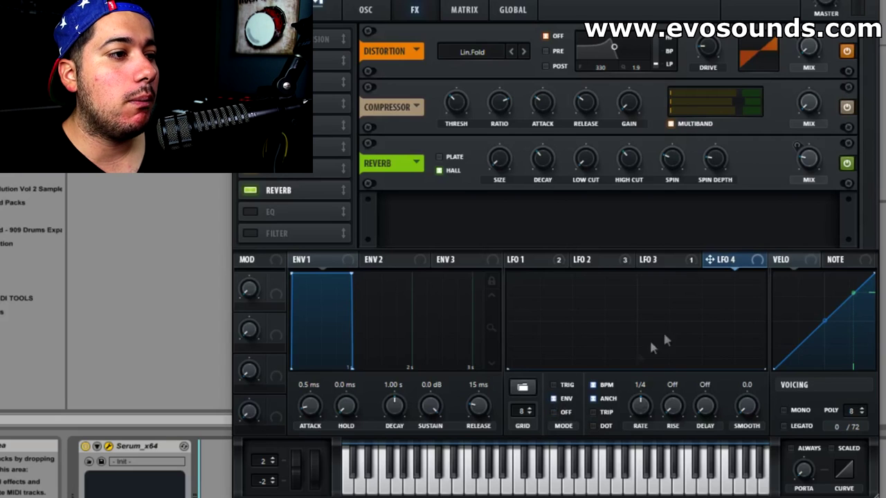
mouse_move(629, 367)
mouse_down()
mouse_move(668, 327)
mouse_move(677, 276)
mouse_move(547, 273)
mouse_up()
mouse_move(654, 266)
mouse_down()
mouse_move(745, 265)
mouse_move(765, 277)
mouse_move(749, 414)
mouse_up()
drag(513, 350, 507, 273)
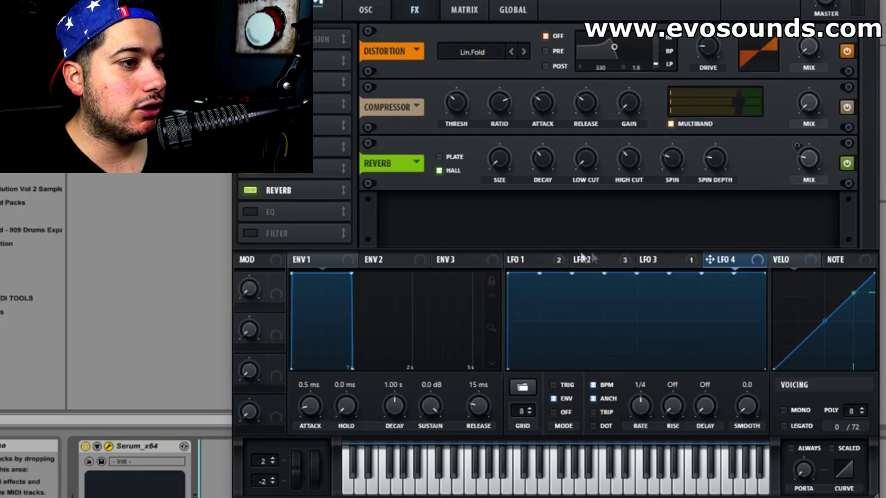
Assign LFO 4 to the compressor's and the reverb's mix, with the reverb's own mix lowered to 0%.
drag(728, 262, 808, 104)
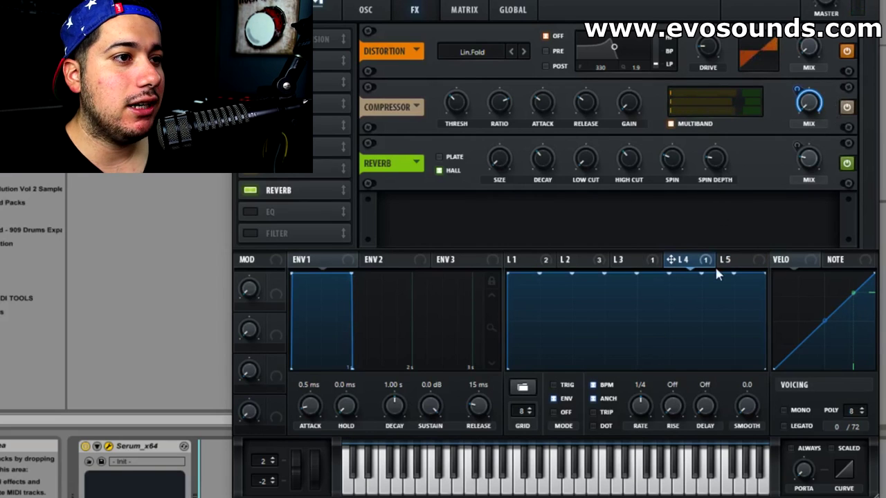
drag(724, 260, 807, 158)
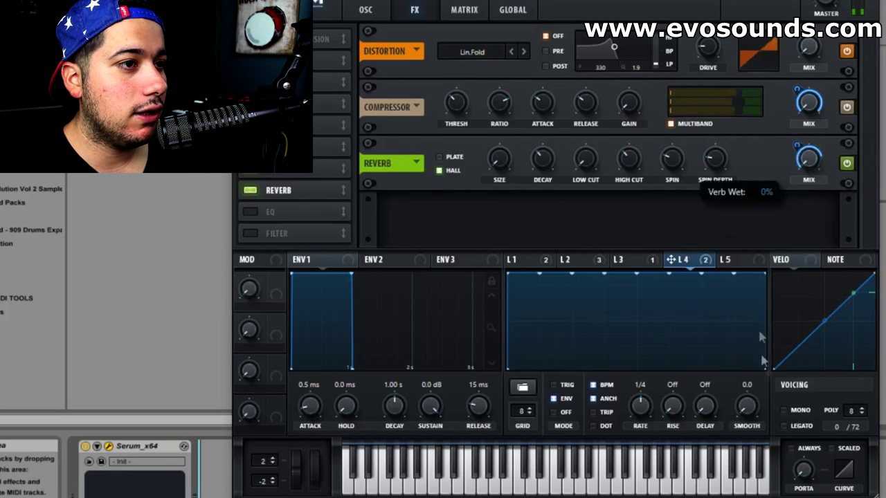
Add a steep drop to zero at the end of LFO 4's curve and remove all of LFO 4's destinations.
drag(765, 274, 764, 369)
double_click(751, 275)
drag(753, 281, 761, 279)
right_click(697, 260)
click(726, 336)
click(679, 260)
click(722, 266)
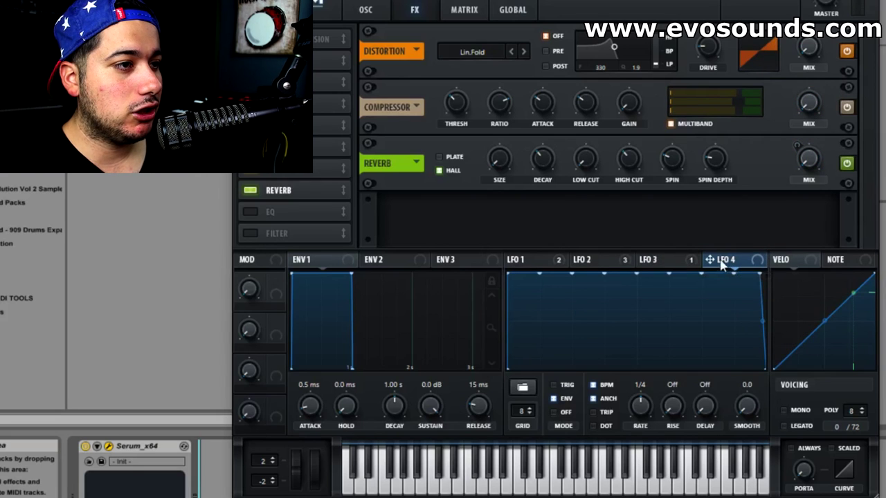
Enable the filter effect and set its type to Combs.
click(251, 233)
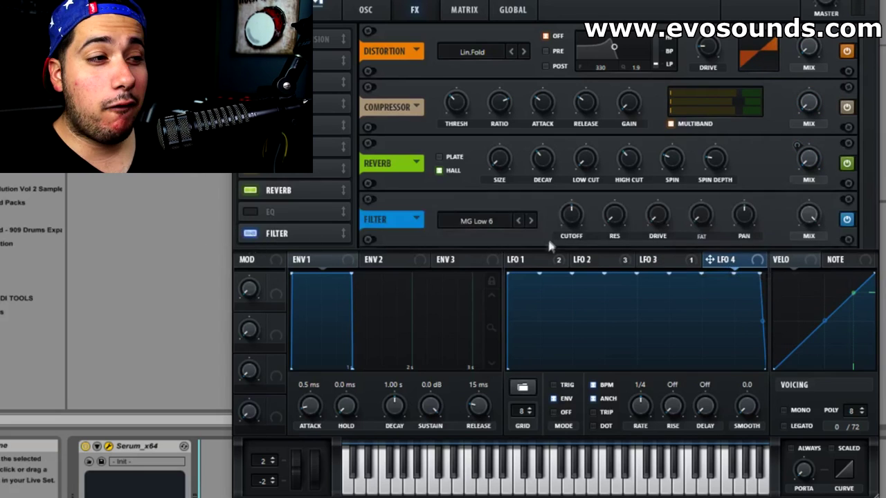
click(481, 221)
mouse_move(527, 286)
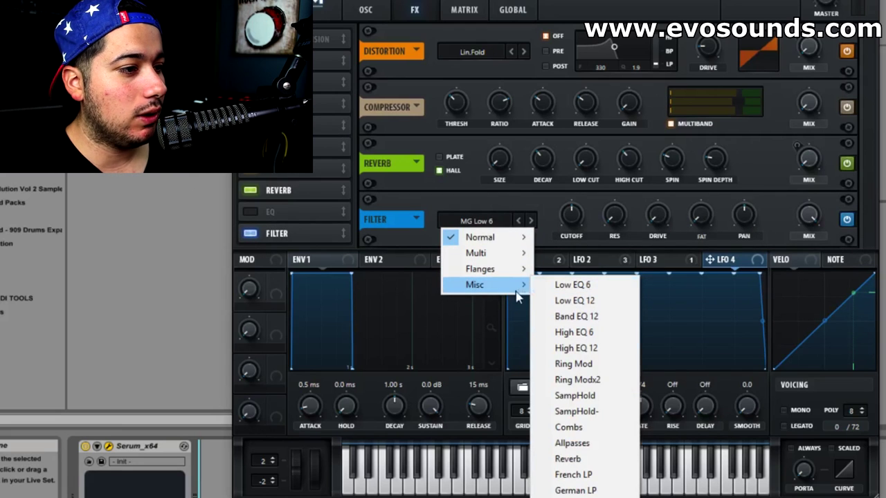
click(612, 429)
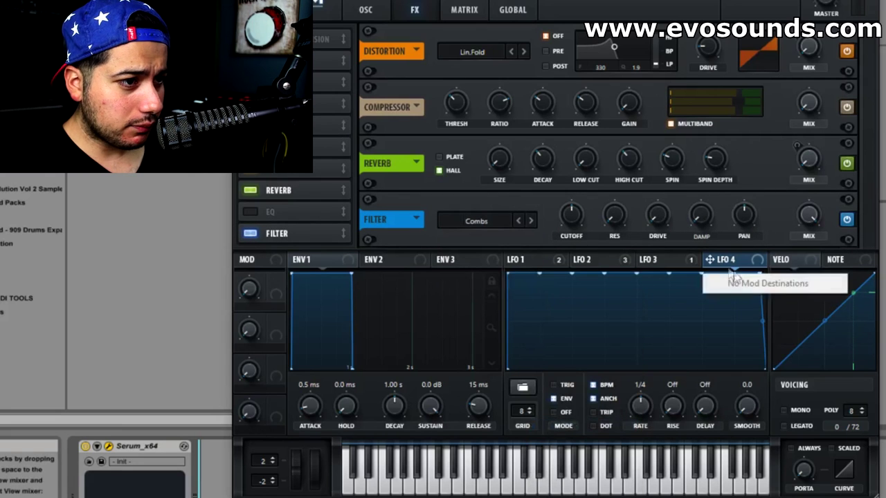
Assign LFO 2 to the filter effect's mix.
click(530, 393)
mouse_move(542, 391)
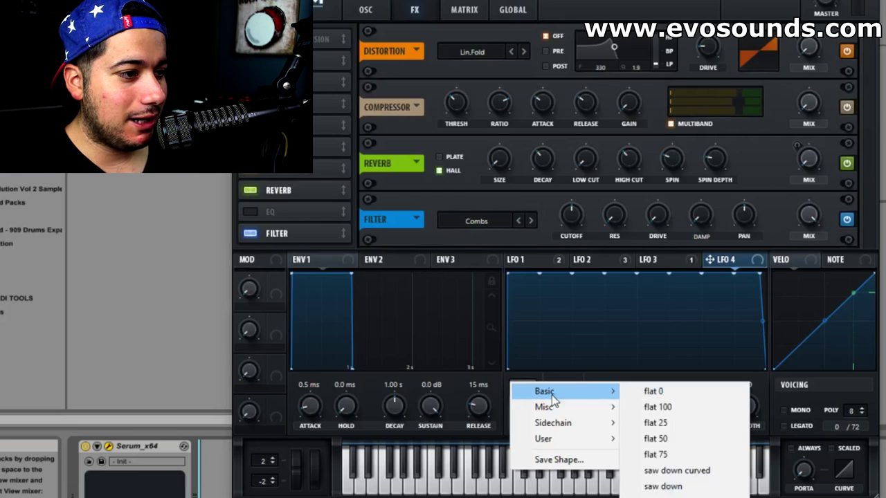
click(636, 390)
click(685, 259)
click(612, 259)
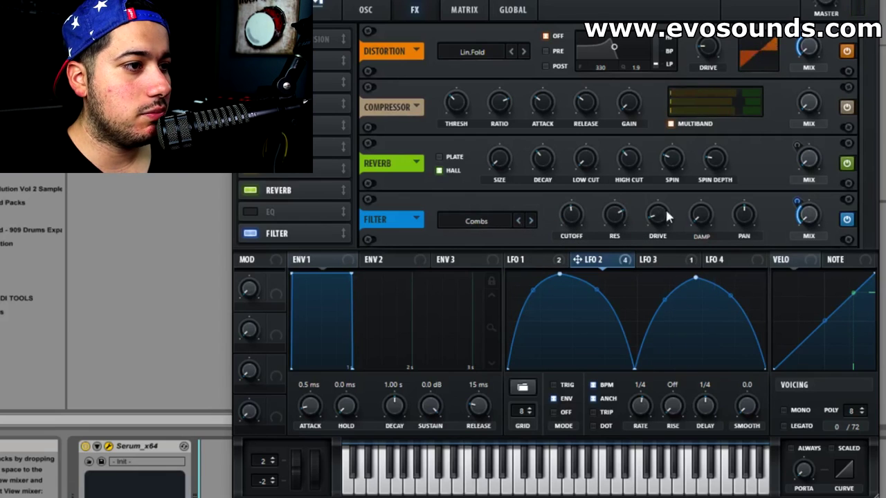
Turn off the filter effect and assign LFO 4 to the coarse pitch of both oscillators A and B.
click(250, 233)
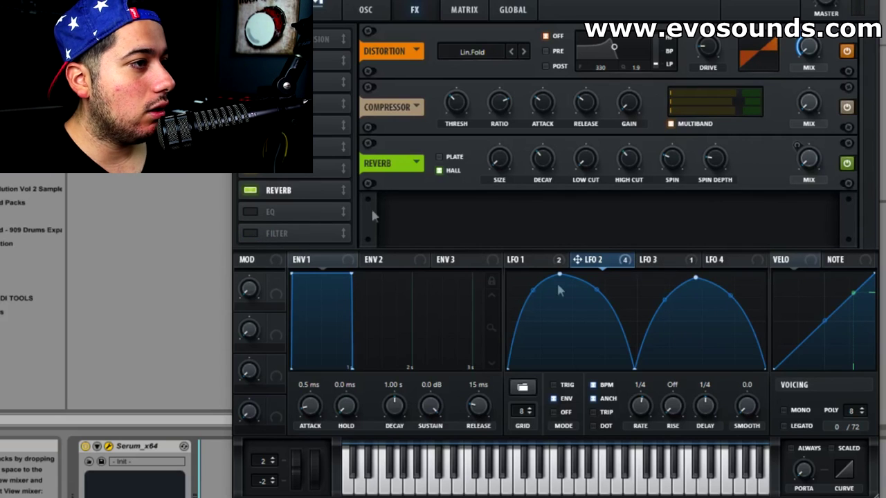
click(367, 9)
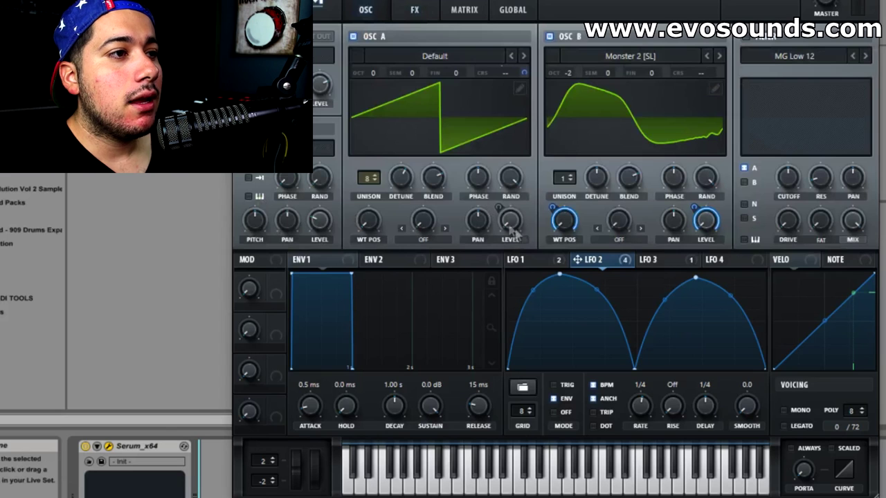
click(698, 261)
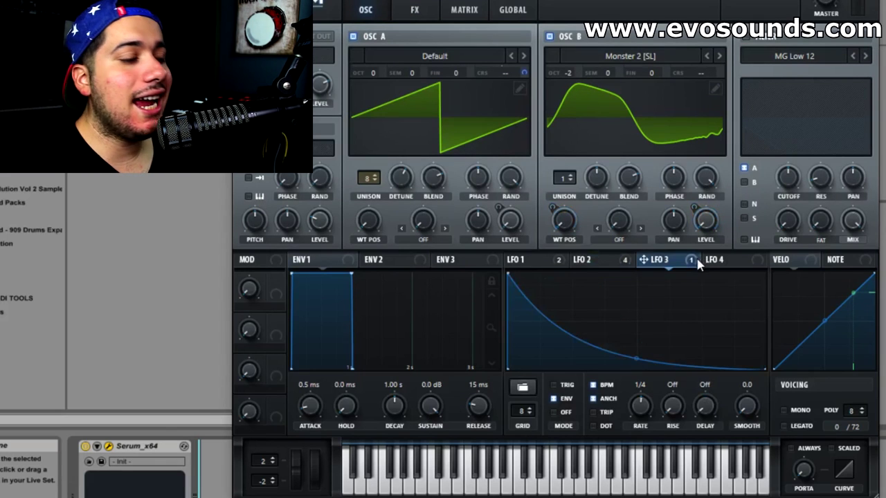
click(734, 266)
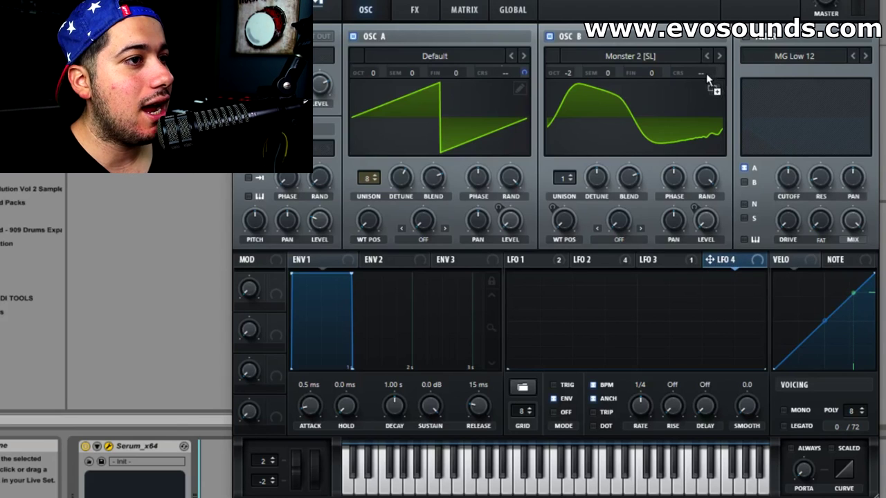
drag(707, 75, 706, 73)
drag(682, 259, 505, 76)
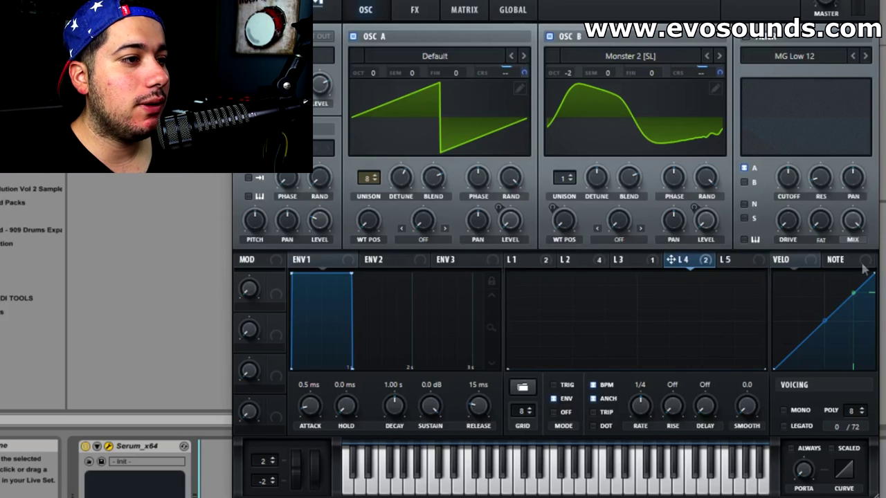
Shape LFO 4 at a 1/2 rate: zero for the first half, a jump to about a third of full height, and a straight fall to zero.
drag(563, 367, 566, 267)
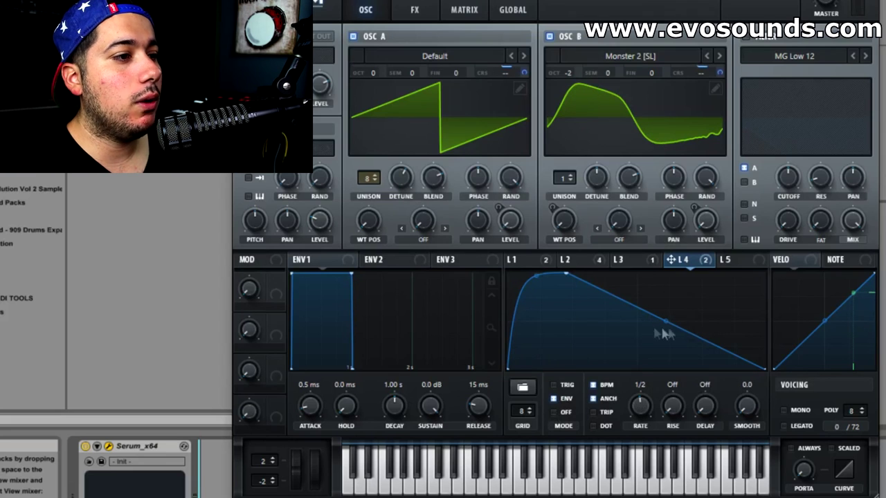
drag(583, 280, 582, 305)
drag(552, 344, 570, 368)
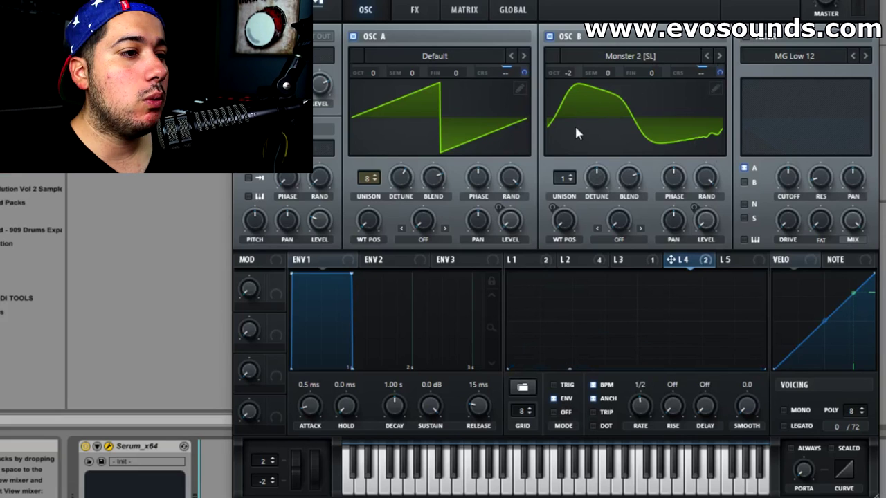
drag(649, 340, 633, 289)
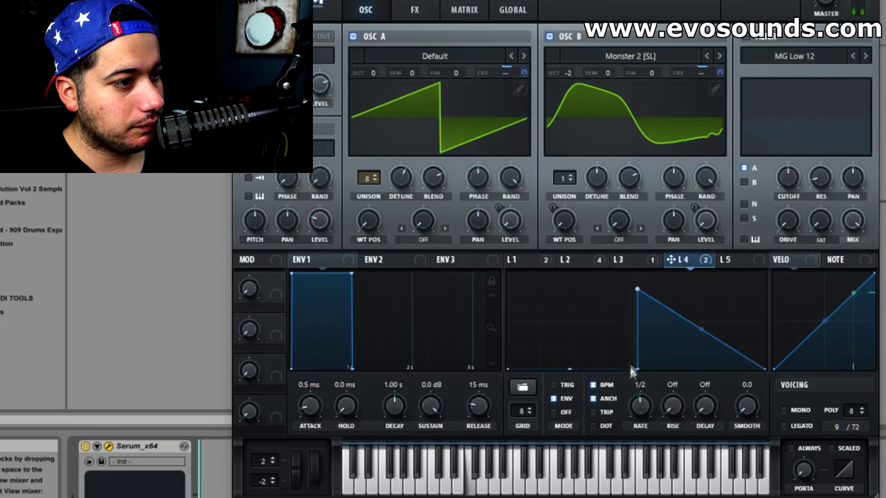
drag(644, 294, 636, 337)
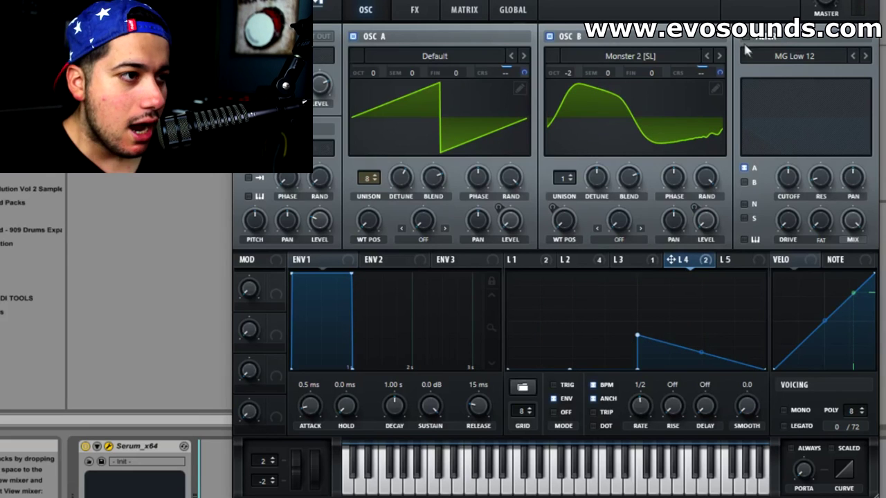
Assign envelope 3 to the reverb's mix and set its attack to 521 ms.
click(514, 260)
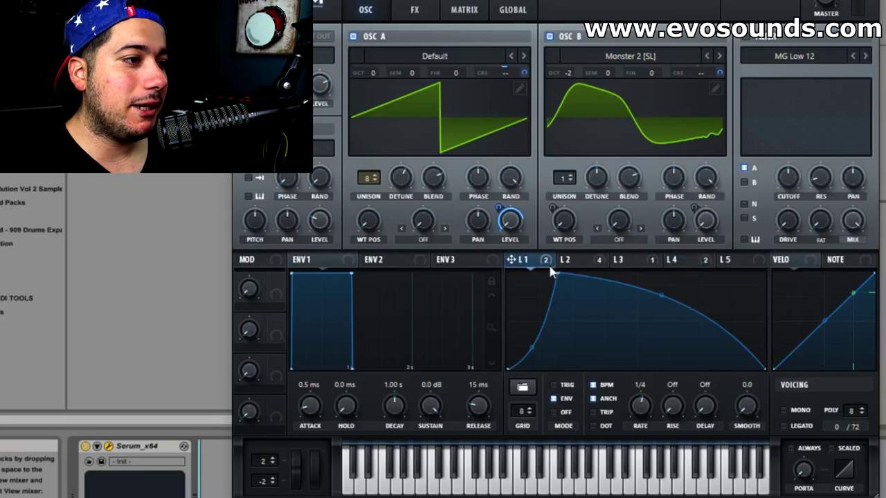
click(565, 259)
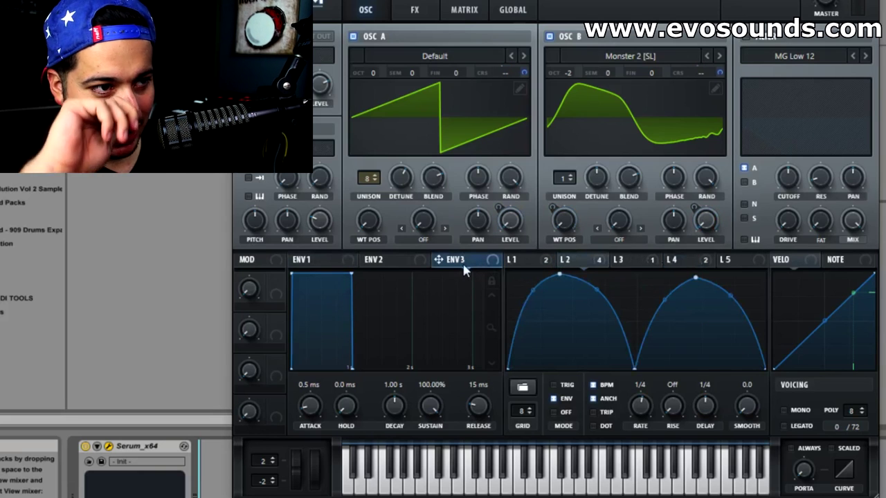
click(400, 11)
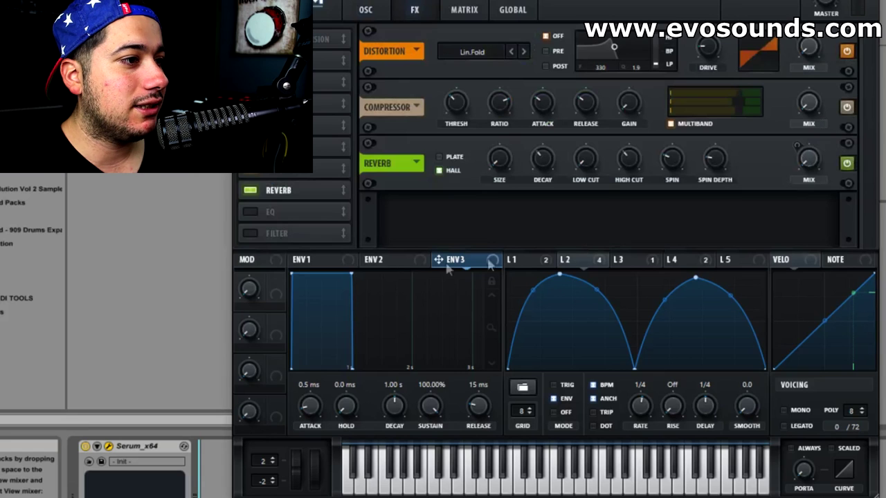
drag(312, 405, 395, 402)
drag(439, 260, 808, 159)
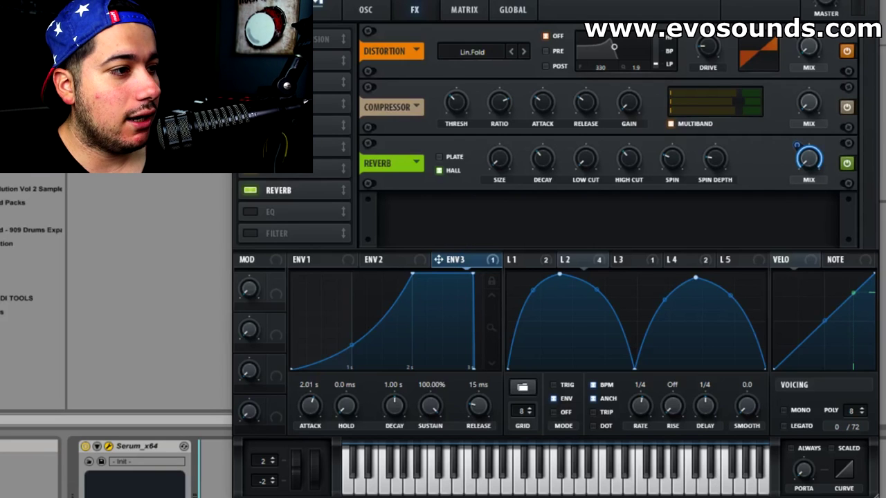
drag(306, 406, 301, 419)
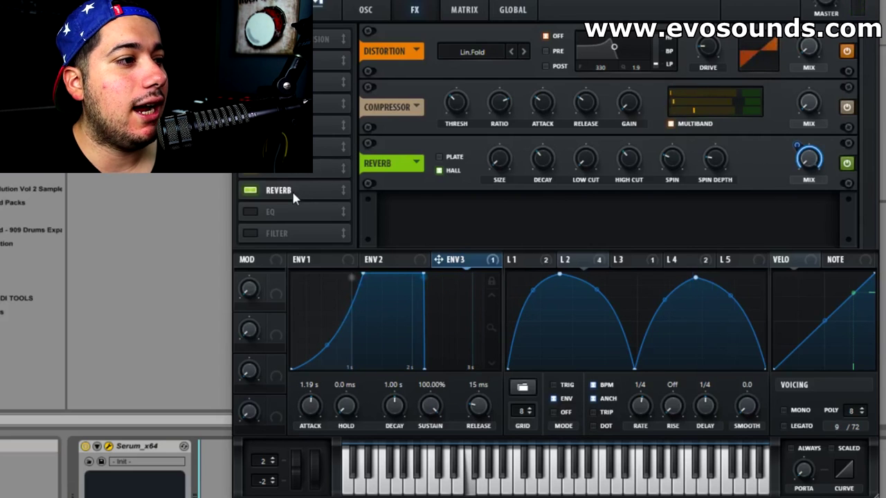
mouse_move(310, 407)
mouse_down()
mouse_move(308, 418)
mouse_move(302, 410)
mouse_up()
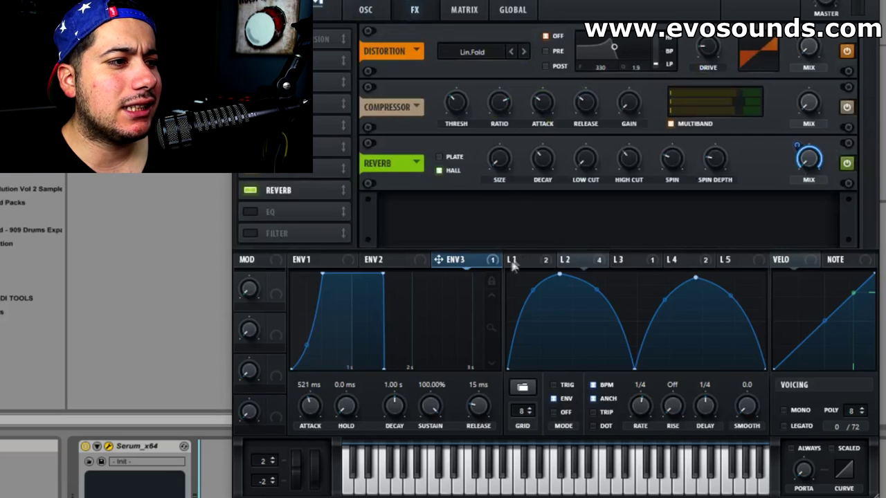
click(514, 261)
click(564, 261)
click(630, 263)
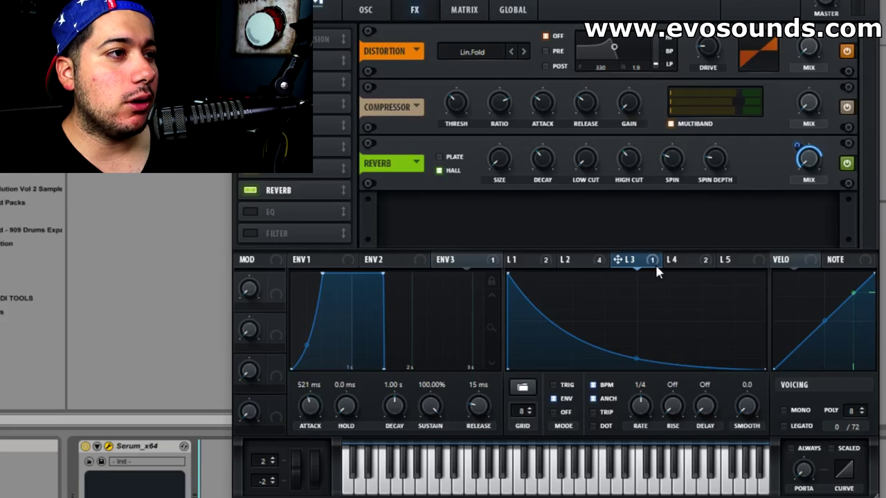
Load the SEQ -Roar preset from the Mainstage Revolution bank and show its oscillators.
click(706, 4)
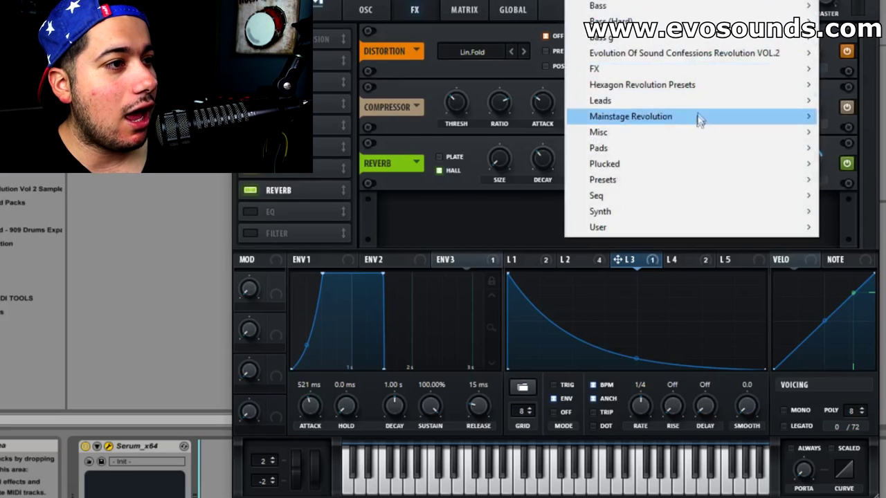
mouse_move(694, 121)
click(491, 155)
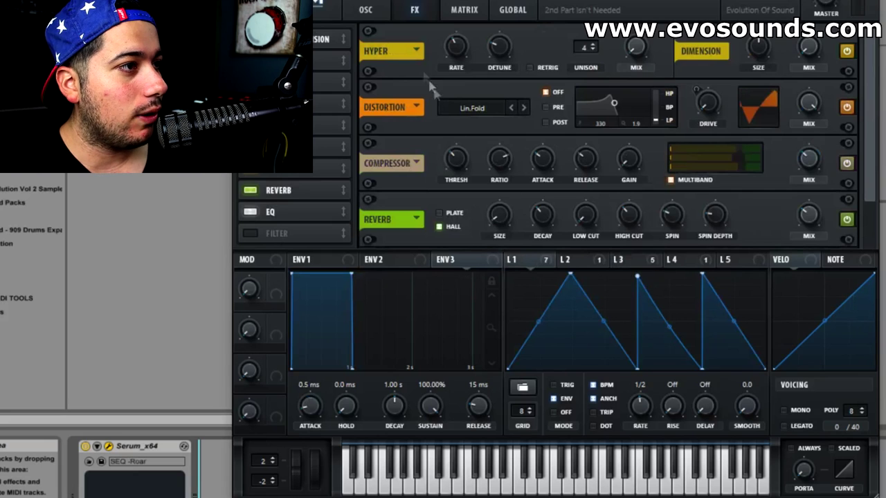
click(365, 10)
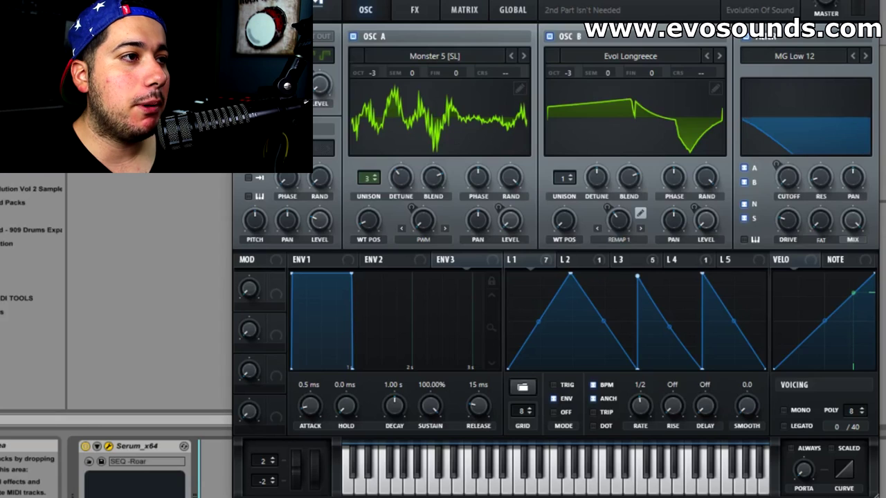
Load the SEQ -Transform Me preset from the Mainstage Revolution bank.
click(581, 10)
mouse_move(689, 123)
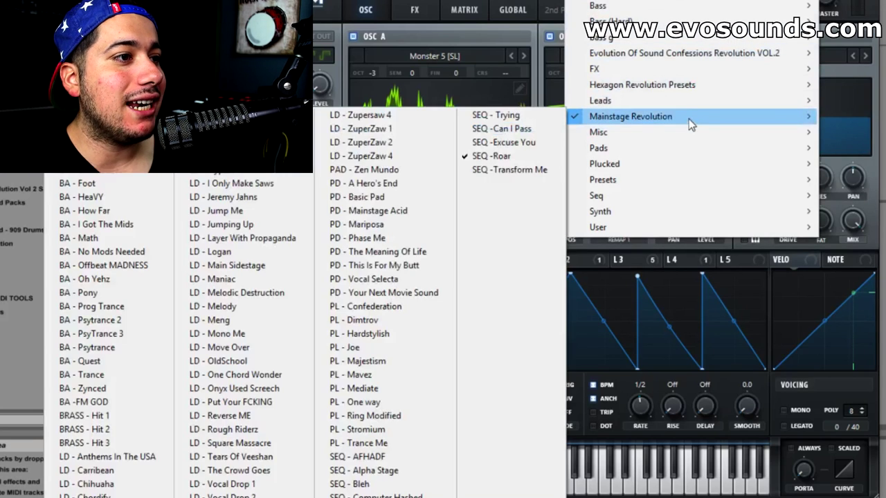
click(526, 169)
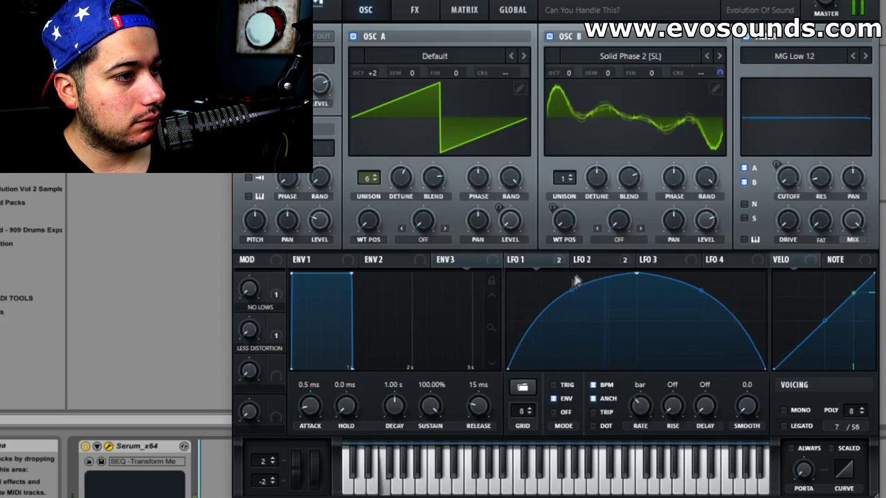
Examine how the preset's LFO 1 and LFO 2 curves modulate the oscillators and filter, and check its effects.
click(593, 267)
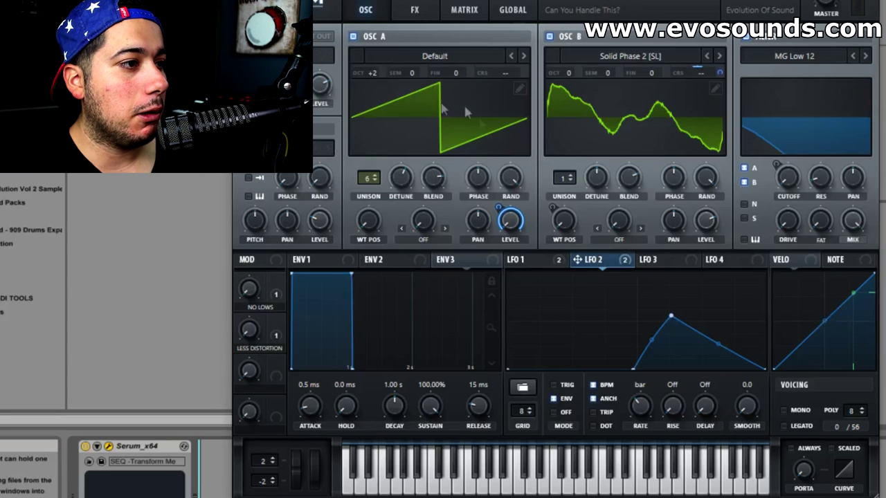
click(554, 261)
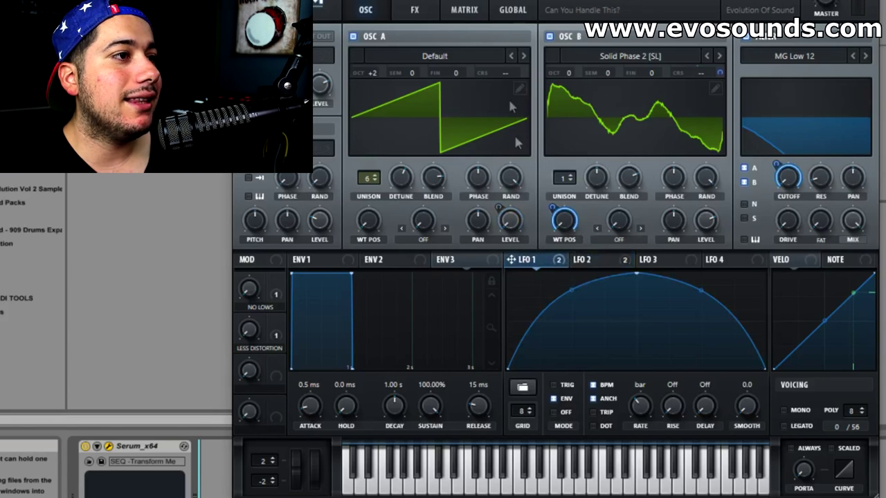
click(413, 14)
click(368, 11)
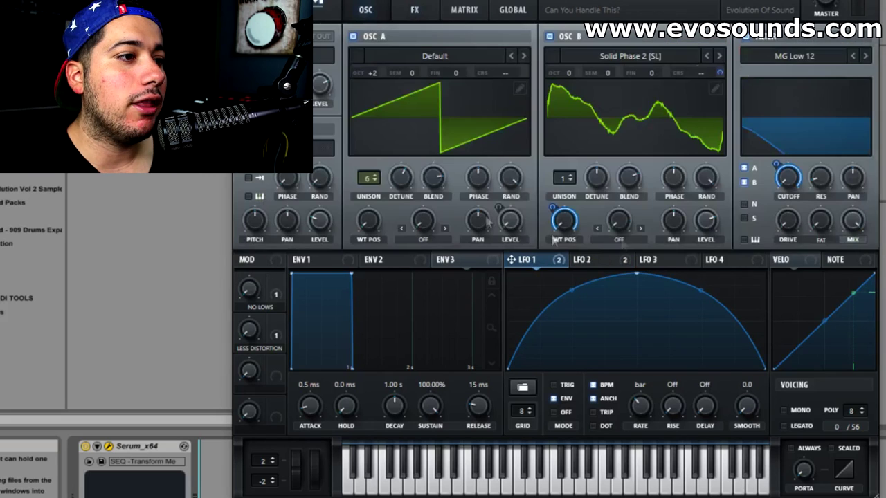
mouse_move(634, 261)
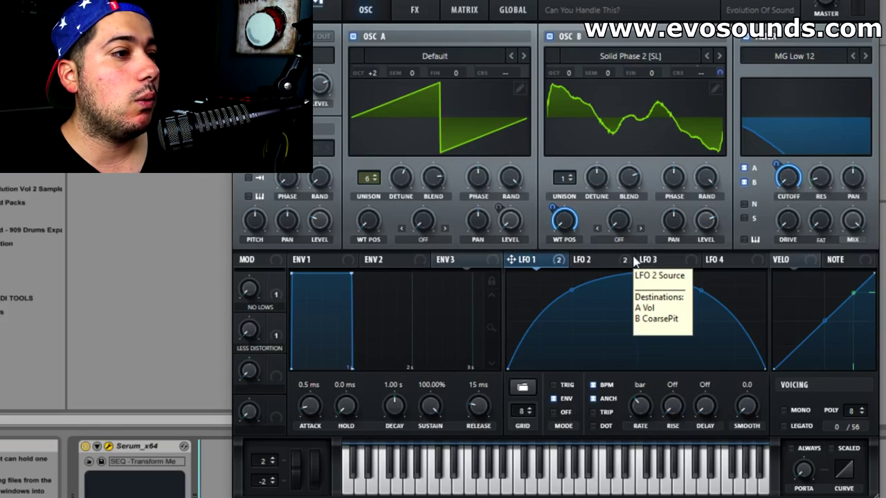
click(608, 261)
click(526, 260)
click(588, 261)
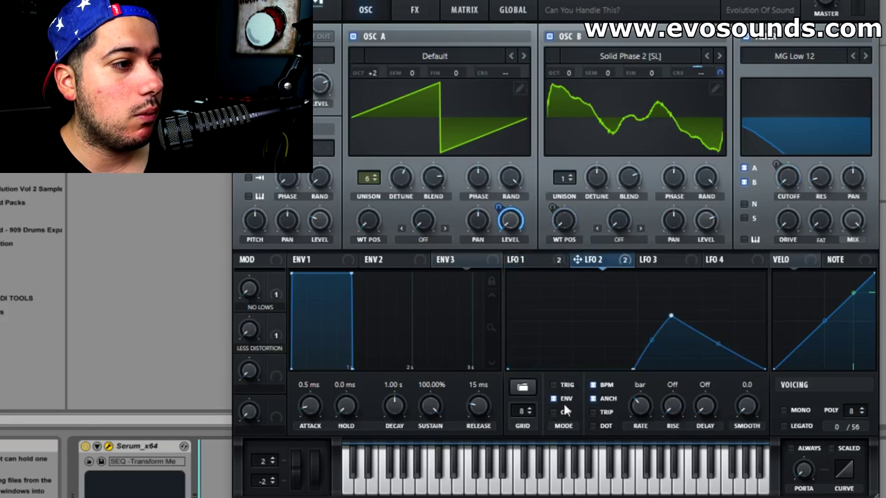
click(550, 261)
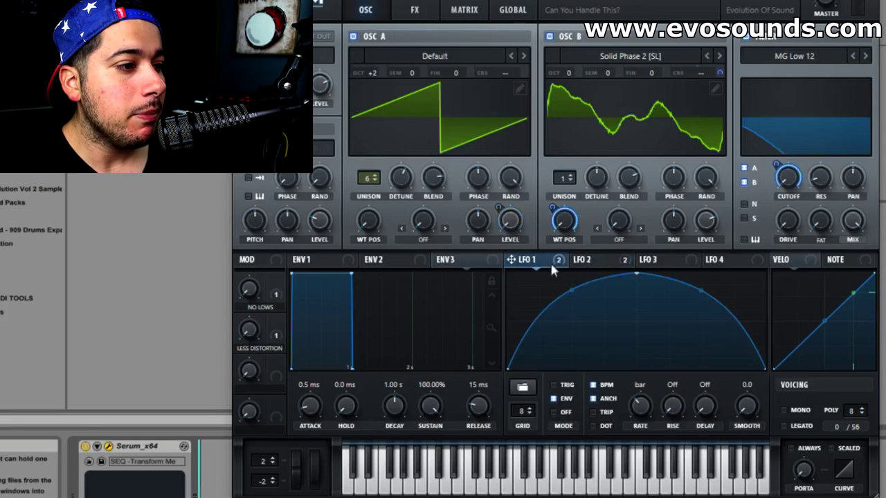
click(566, 385)
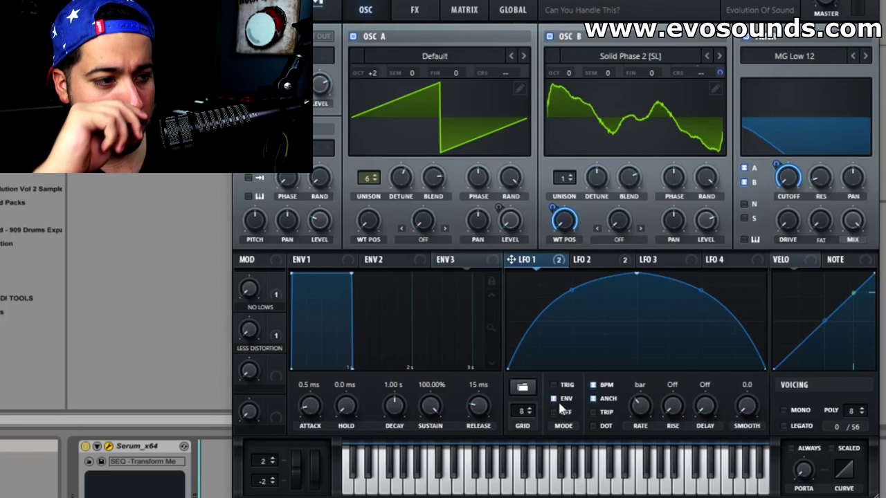
click(422, 12)
click(378, 7)
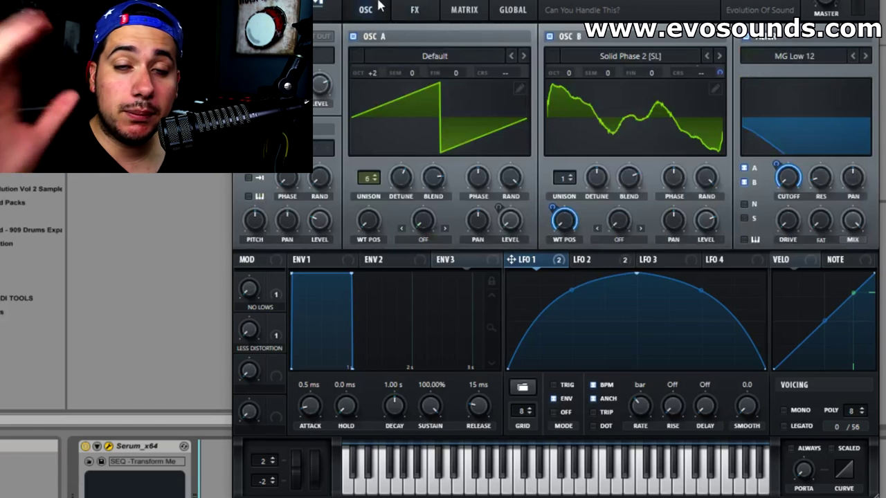